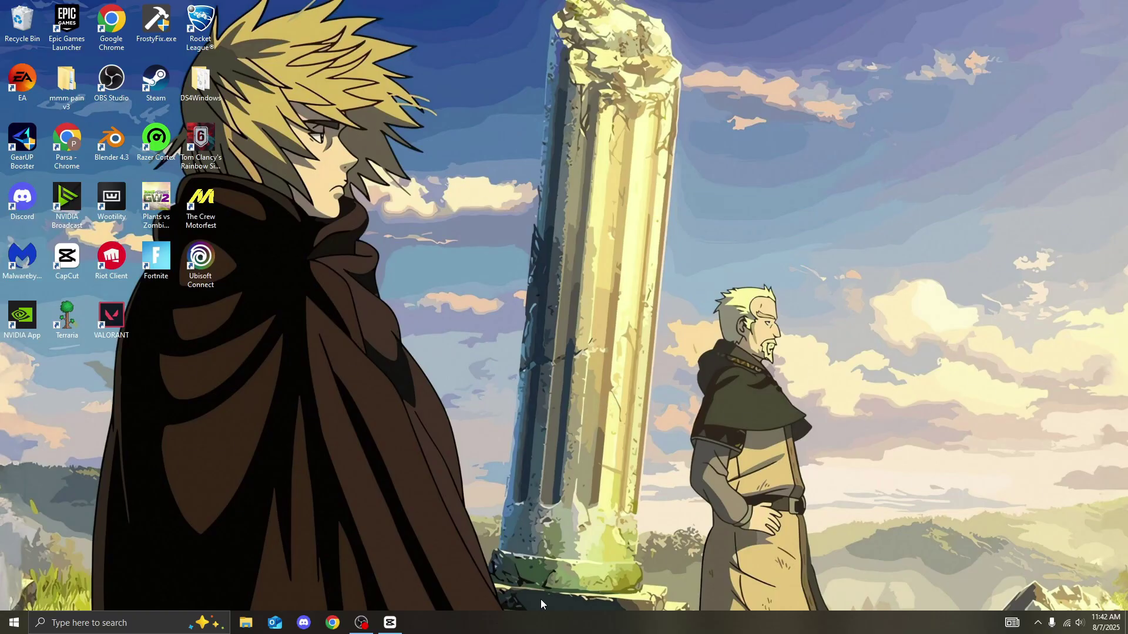
Launch Task Manager from the taskbar and show the CPU page, which reads about 17% utilisation.
{"action": "right_click", "coordinate": [476, 623]}
{"action": "left_click", "coordinate": [503, 580]}
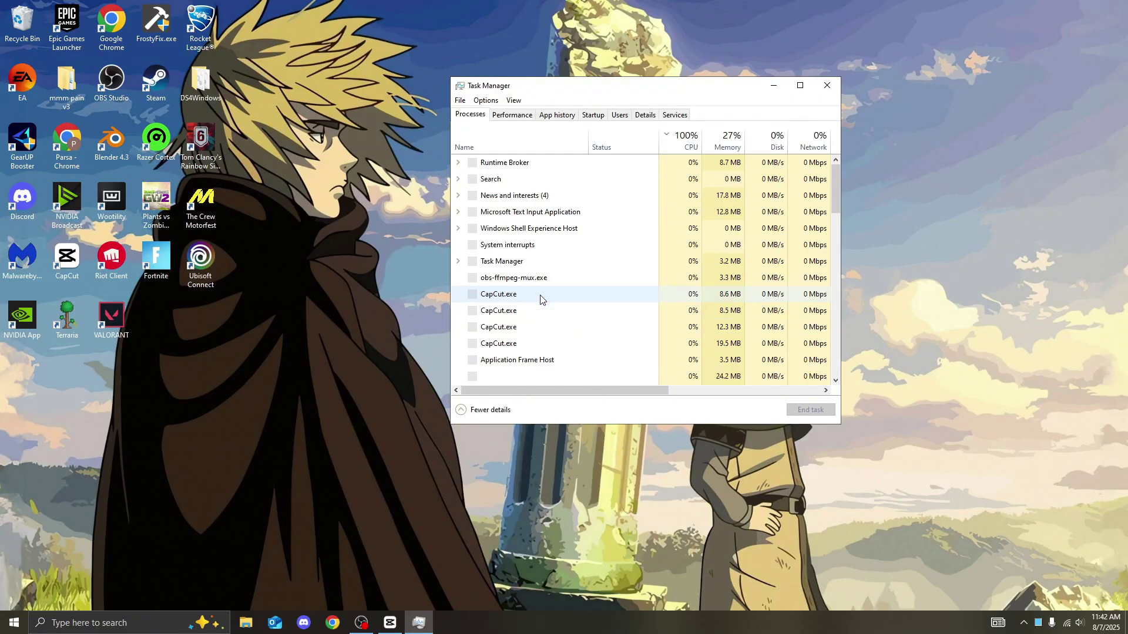
{"action": "left_click", "coordinate": [512, 115]}
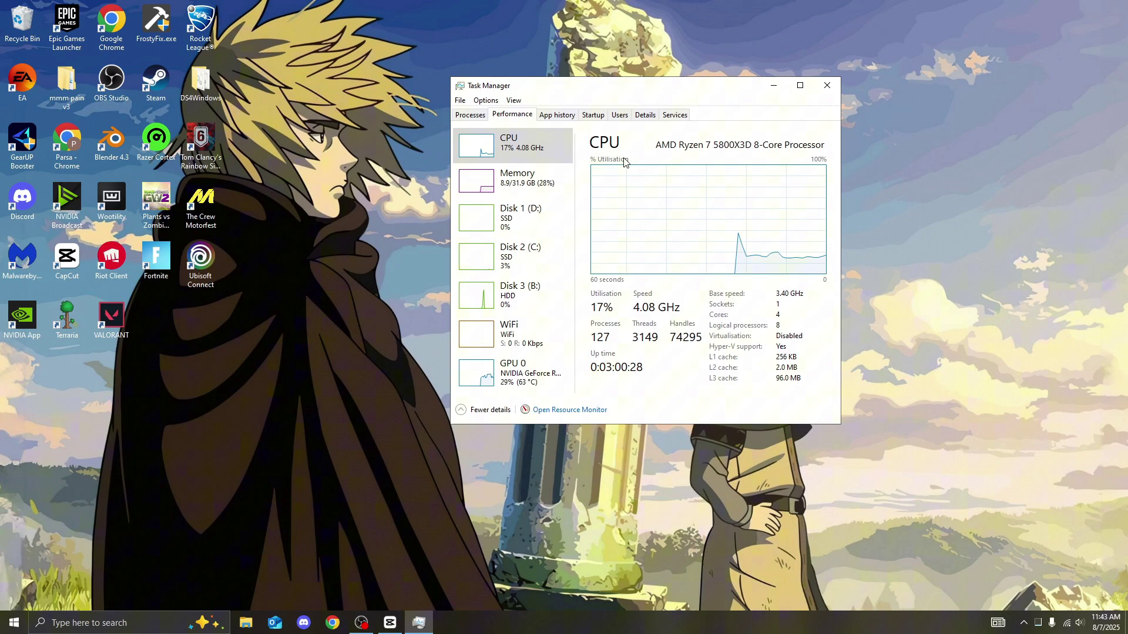
Review the startup apps list: most are disabled, while a few, like NVIDIA Broadcast, stay enabled.
{"action": "left_click", "coordinate": [595, 114]}
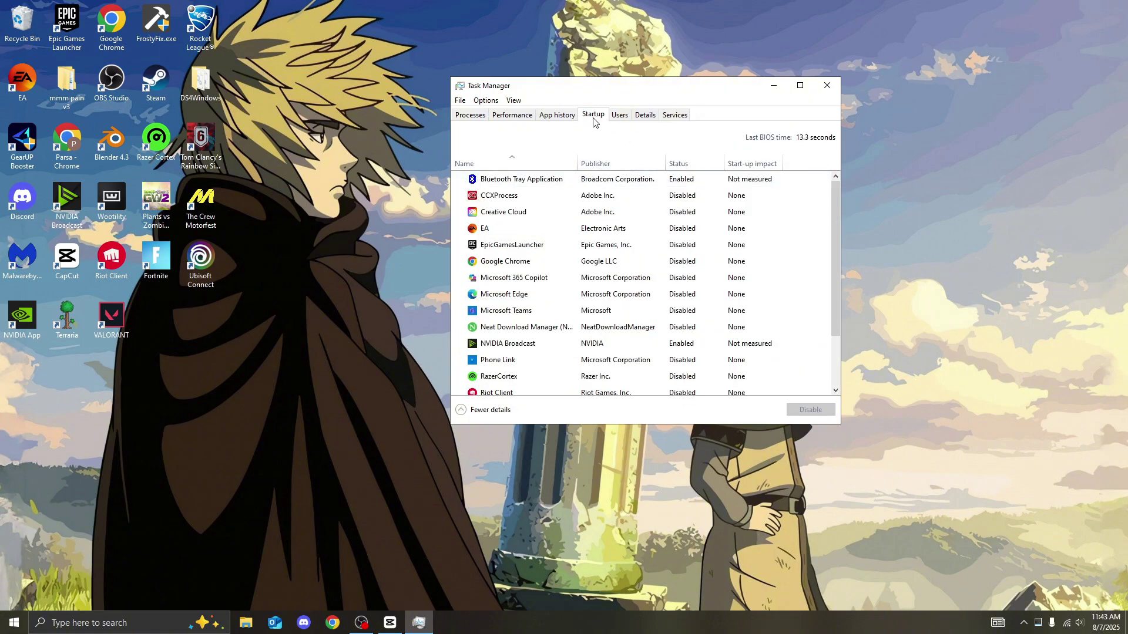
{"action": "scroll", "coordinate": [763, 271], "scroll_direction": "down", "scroll_amount": 2}
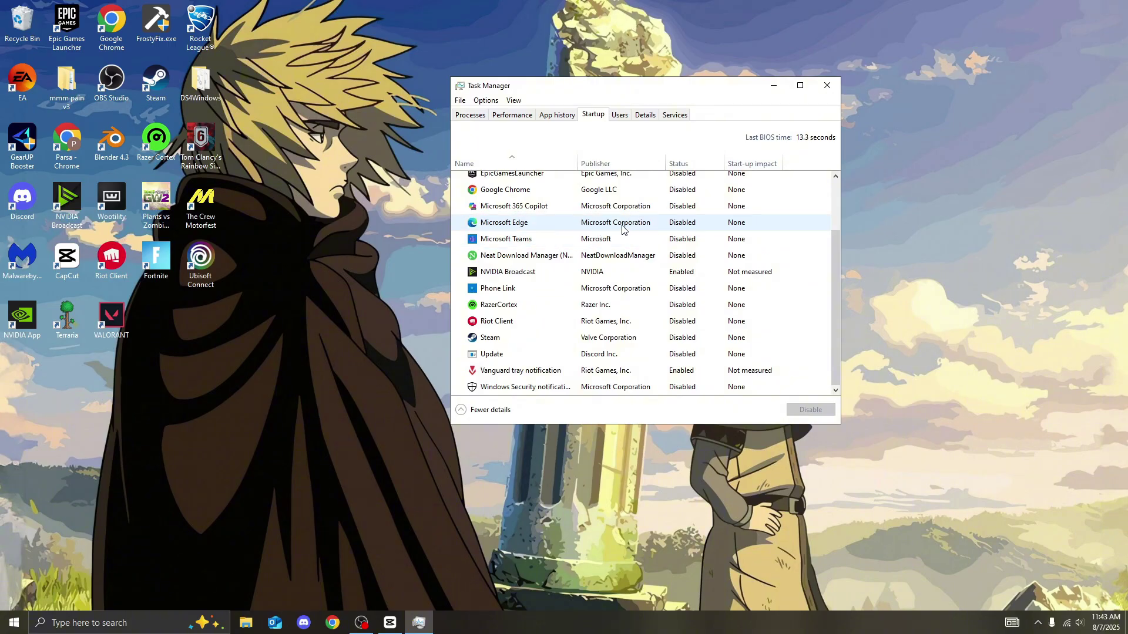
{"action": "scroll", "coordinate": [626, 265], "scroll_direction": "up", "scroll_amount": 2}
{"action": "scroll", "coordinate": [633, 306], "scroll_direction": "down", "scroll_amount": 2}
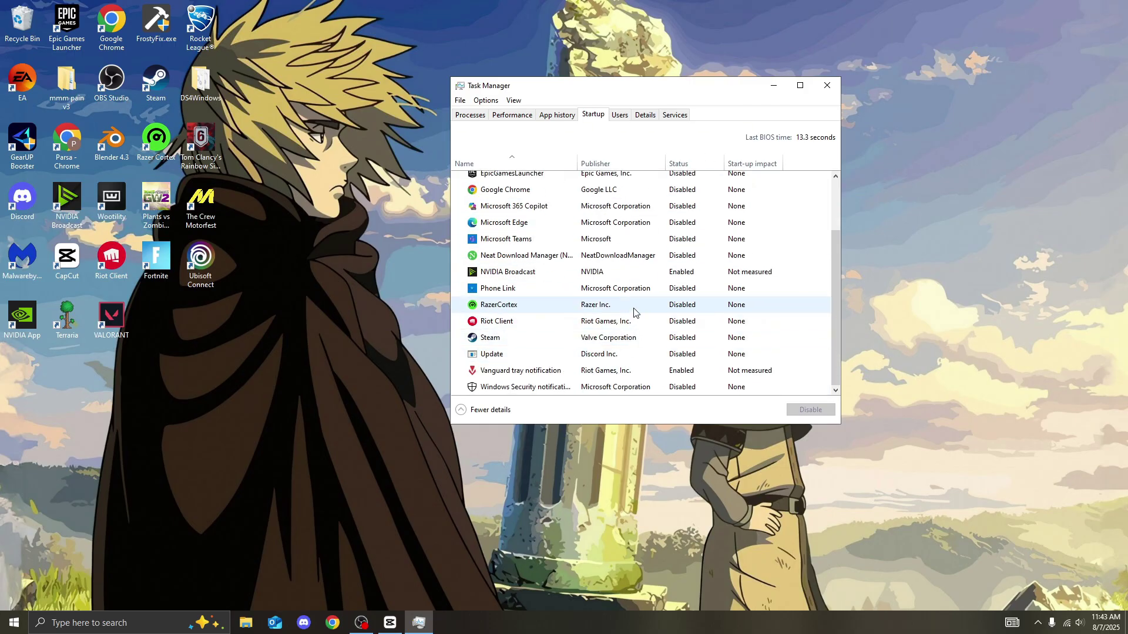
{"action": "left_click", "coordinate": [492, 116]}
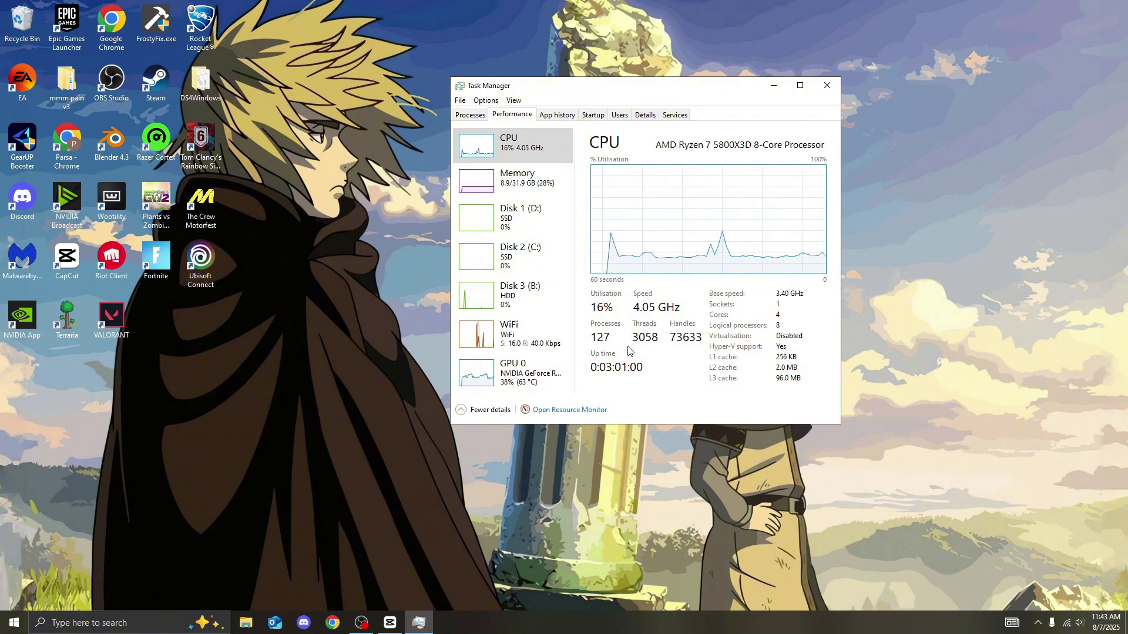
{"action": "left_click", "coordinate": [600, 116]}
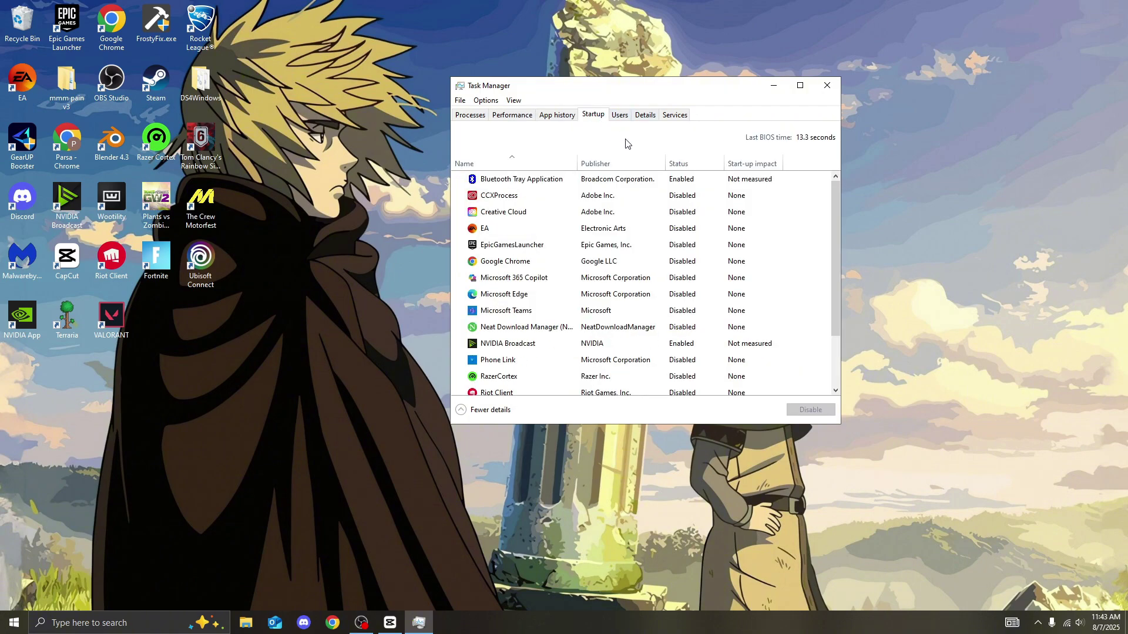
Show the Services tab listing AarSvc, Appinfo and other services with their Running or Stopped status.
{"action": "left_click", "coordinate": [669, 117]}
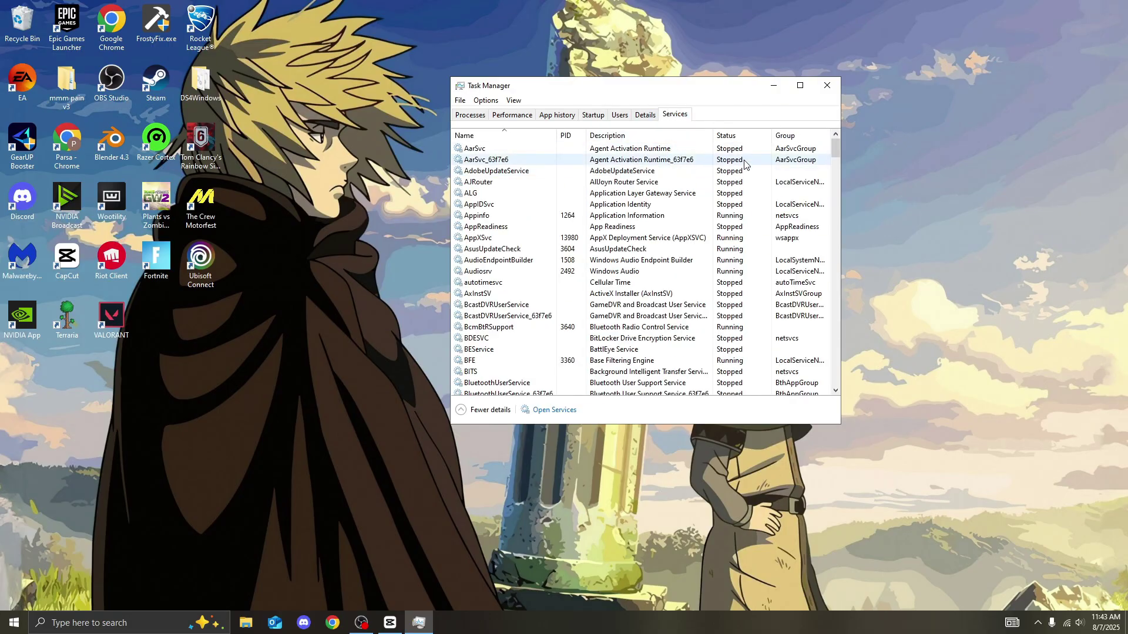
{"action": "left_click", "coordinate": [800, 86]}
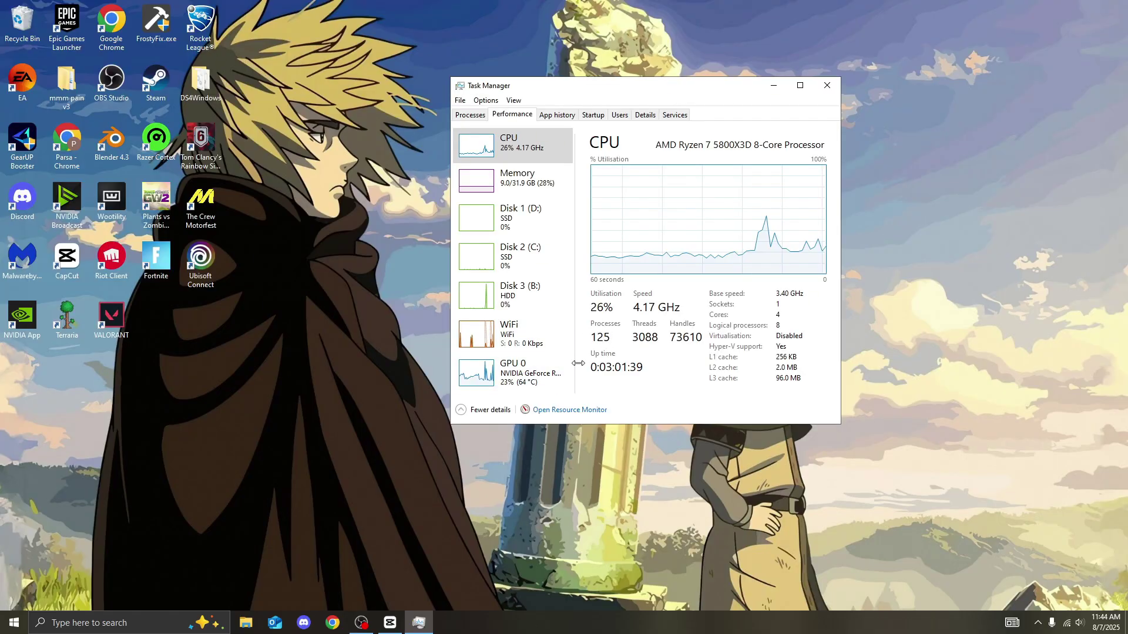
{"action": "left_click", "coordinate": [671, 118]}
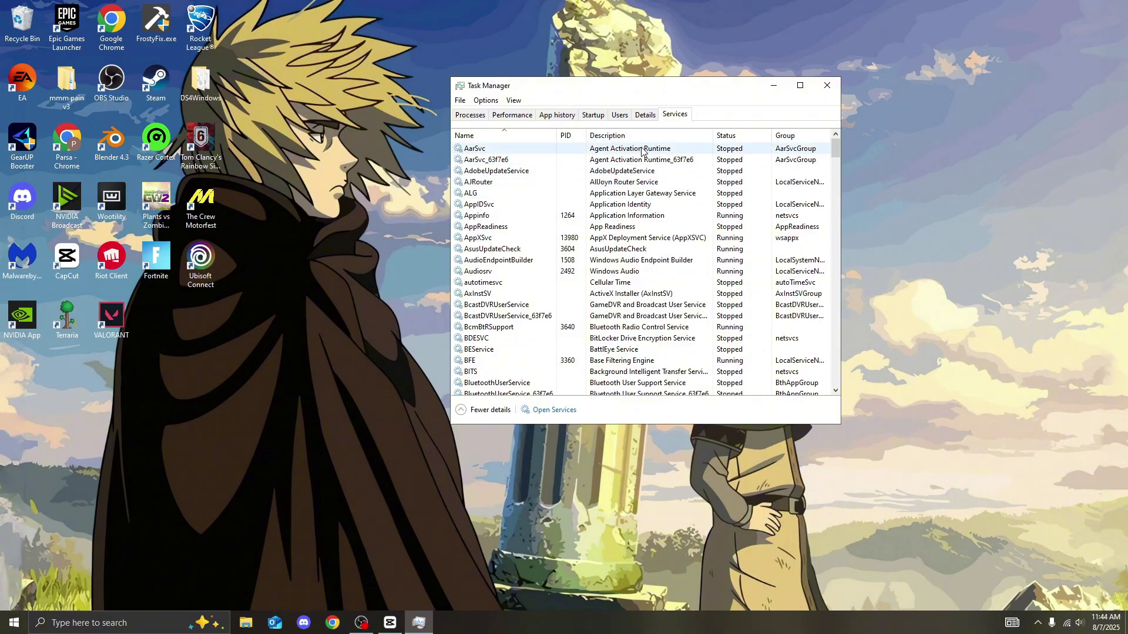
{"action": "left_click", "coordinate": [512, 115]}
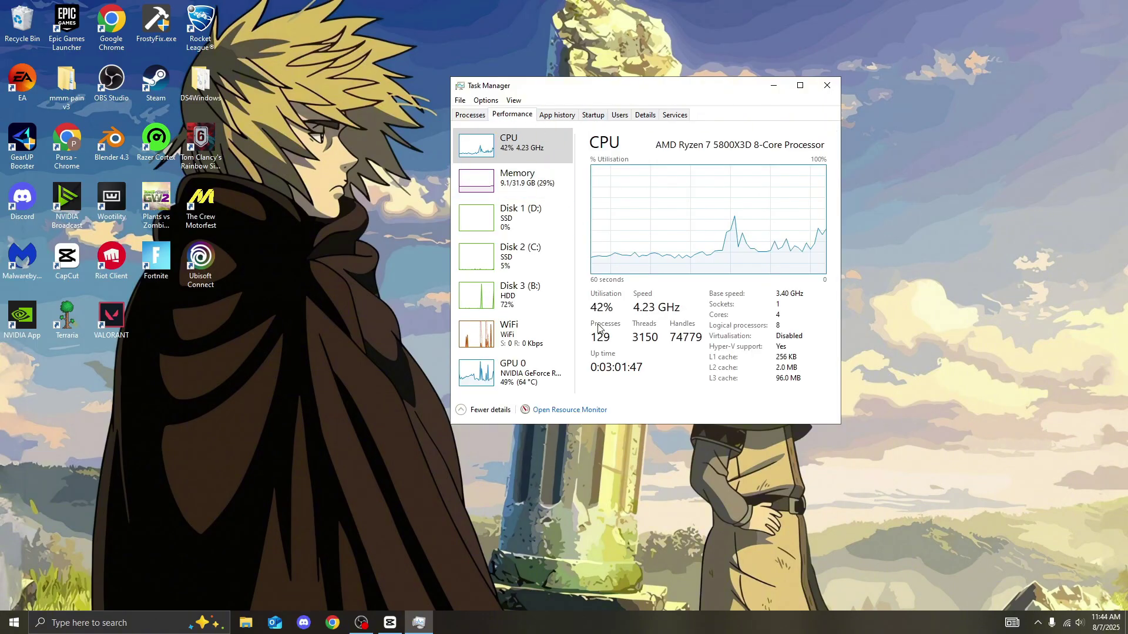
{"action": "left_click", "coordinate": [675, 114]}
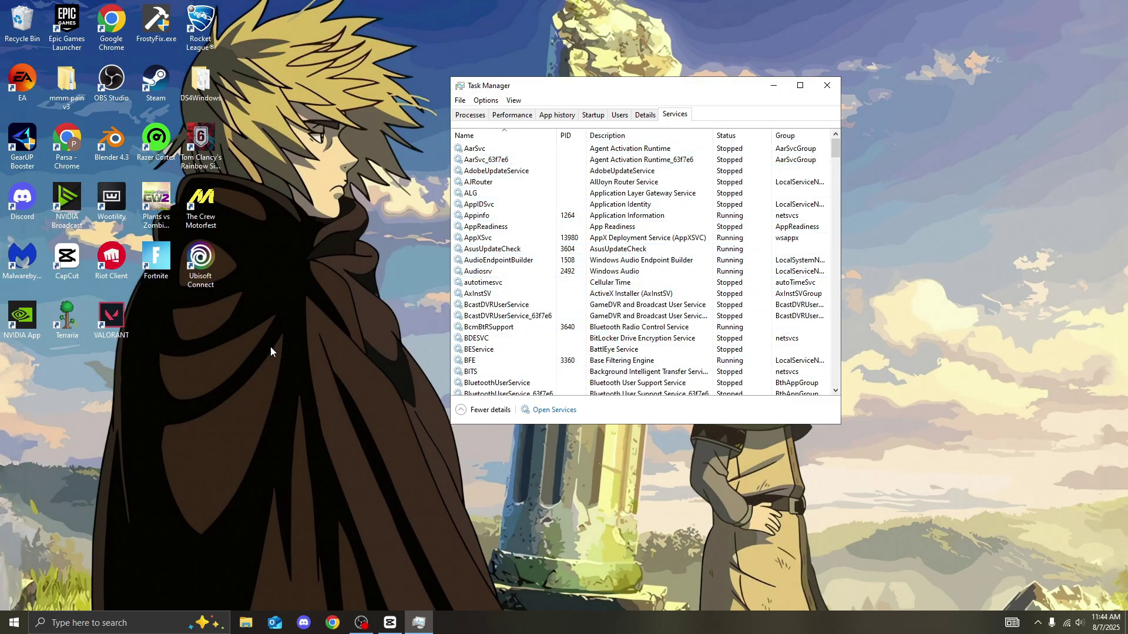
Launch GearUP Booster from its desktop shortcut and dismiss the update prompt.
{"action": "left_click_drag", "start_coordinate": [25, 167], "coordinate": [293, 403]}
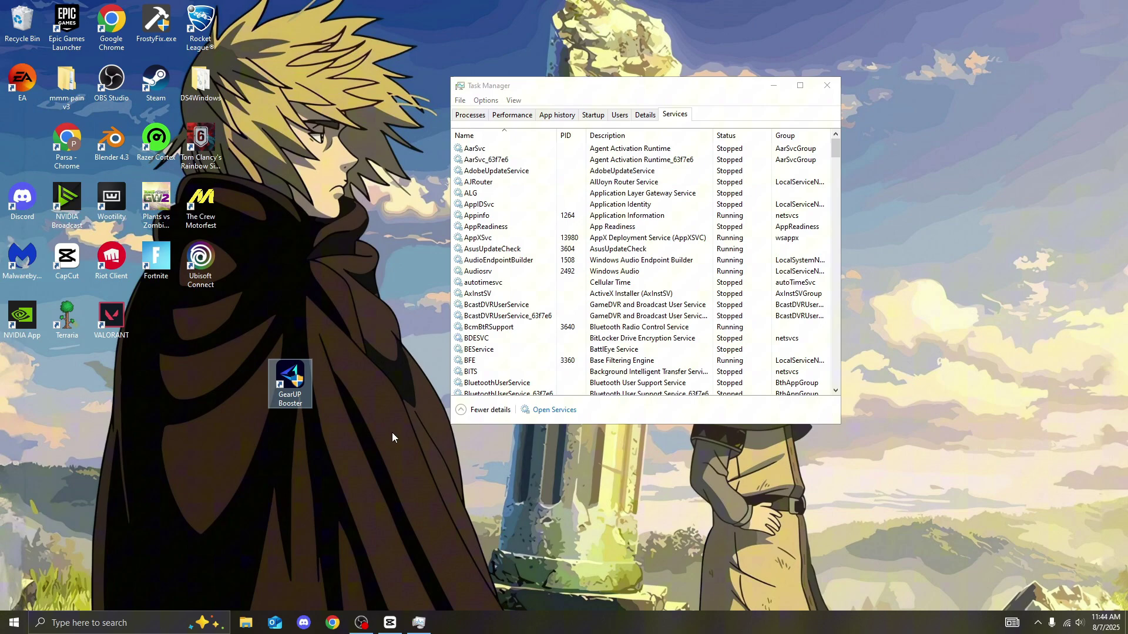
{"action": "double_click", "coordinate": [291, 382]}
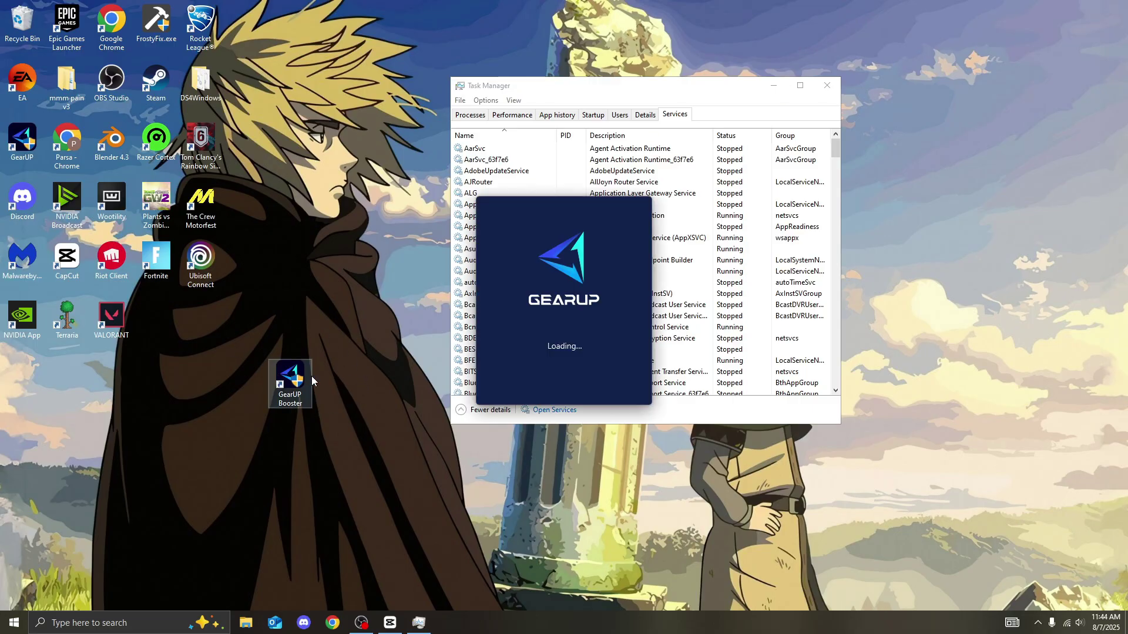
{"action": "left_click", "coordinate": [512, 114]}
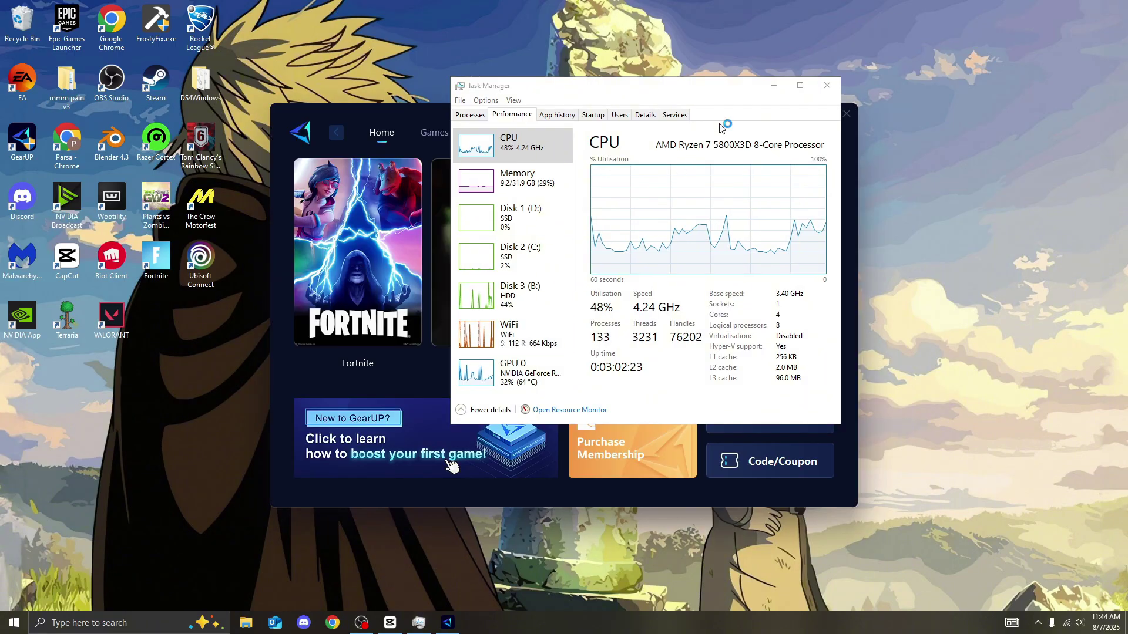
{"action": "left_click", "coordinate": [698, 215]}
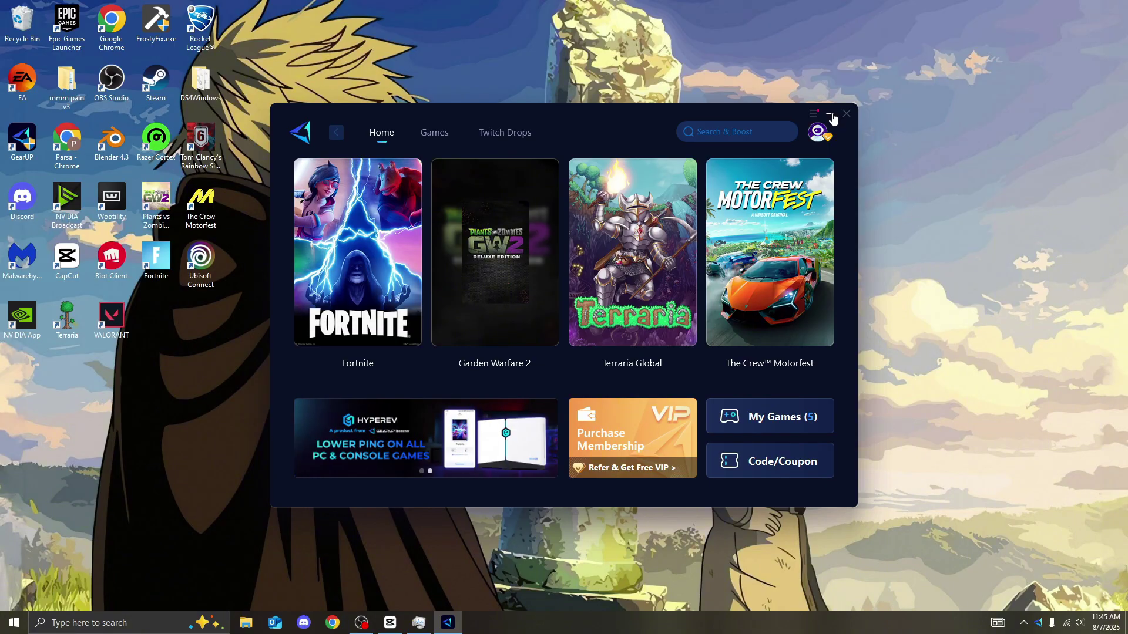
Minimize GearUP Booster and place its desktop shortcut beside VALORANT.
{"action": "left_click", "coordinate": [830, 115]}
{"action": "left_click_drag", "start_coordinate": [290, 380], "coordinate": [166, 340]}
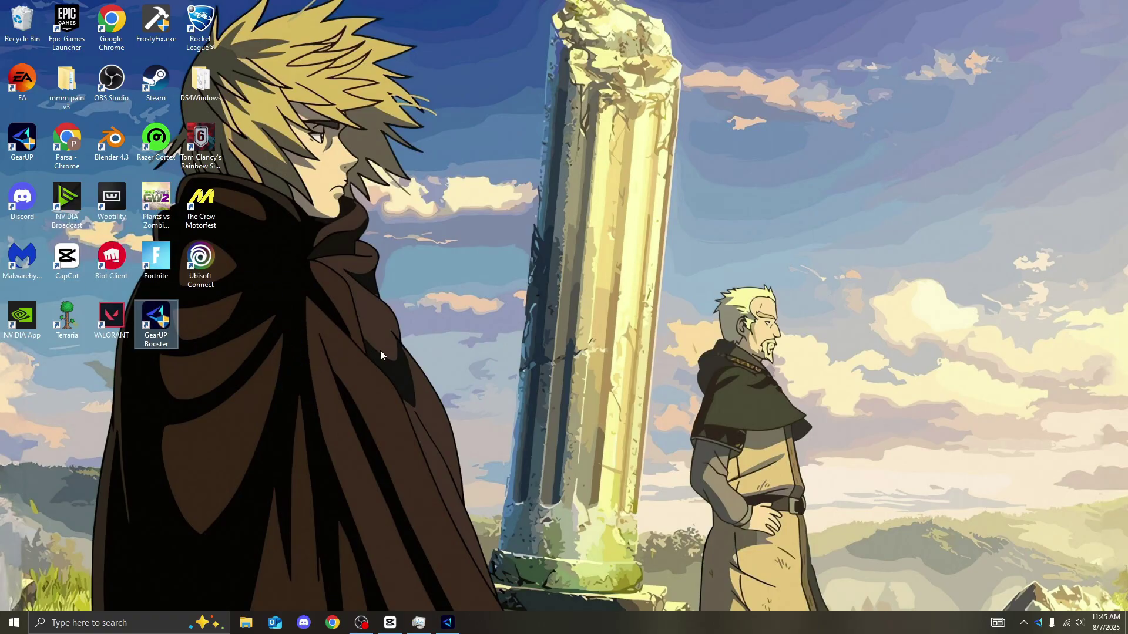
{"action": "left_click", "coordinate": [393, 410]}
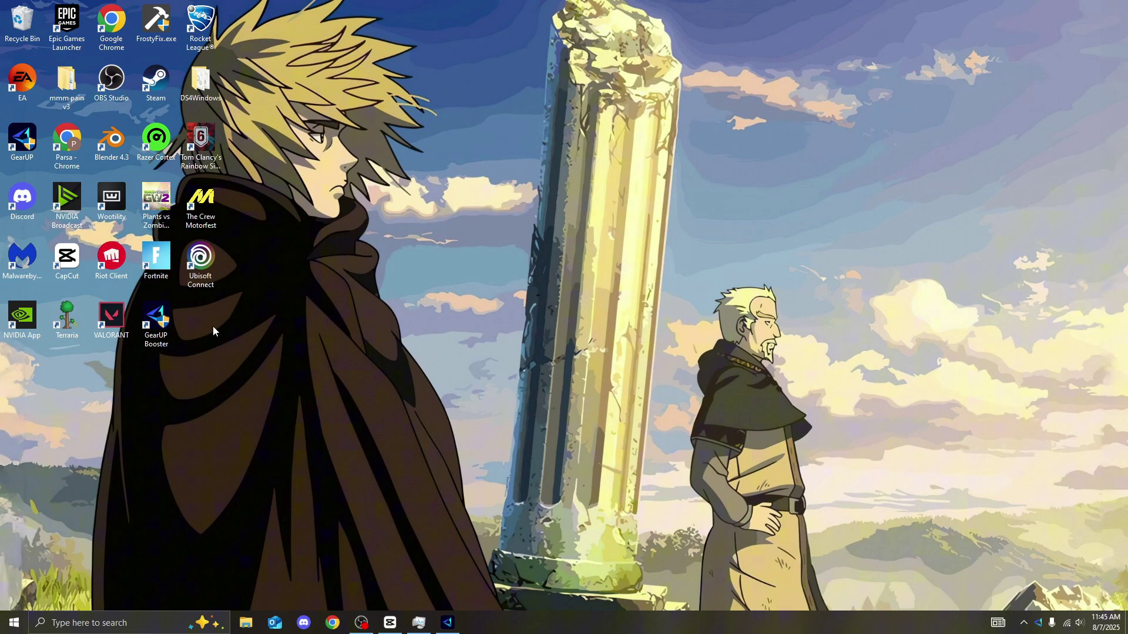
{"action": "mouse_move", "coordinate": [156, 320]}
{"action": "left_mouse_down"}
{"action": "mouse_move", "coordinate": [281, 338]}
{"action": "mouse_move", "coordinate": [249, 311]}
{"action": "mouse_move", "coordinate": [216, 330]}
{"action": "mouse_move", "coordinate": [158, 323]}
{"action": "left_mouse_up"}
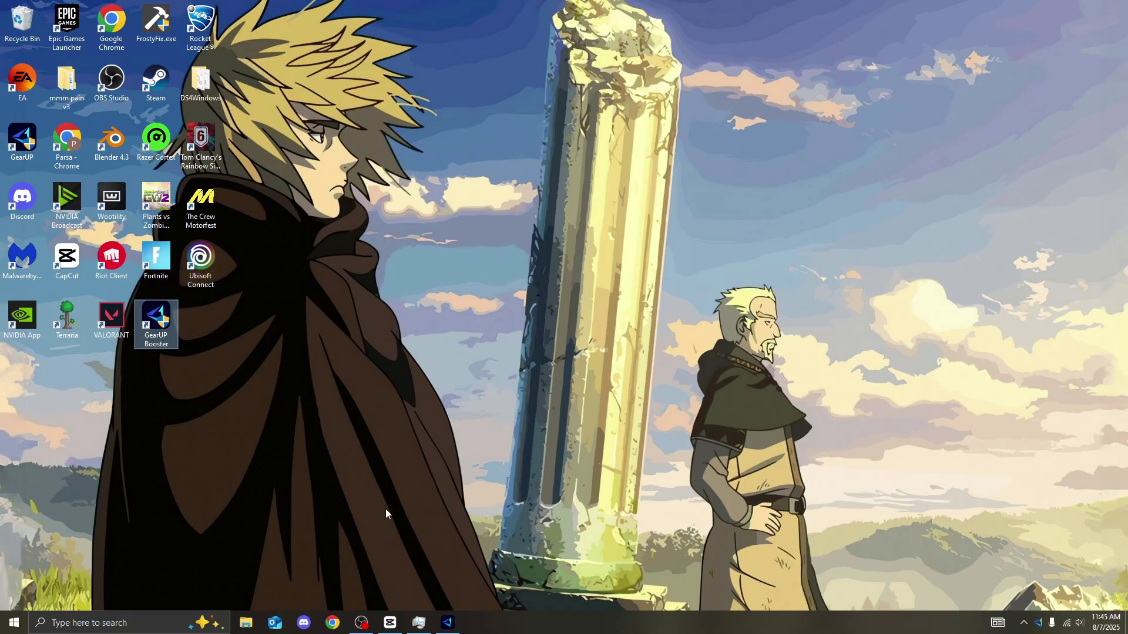
Restore Task Manager and open the full Services console from its Services tab.
{"action": "mouse_move", "coordinate": [418, 623]}
{"action": "left_click", "coordinate": [451, 533]}
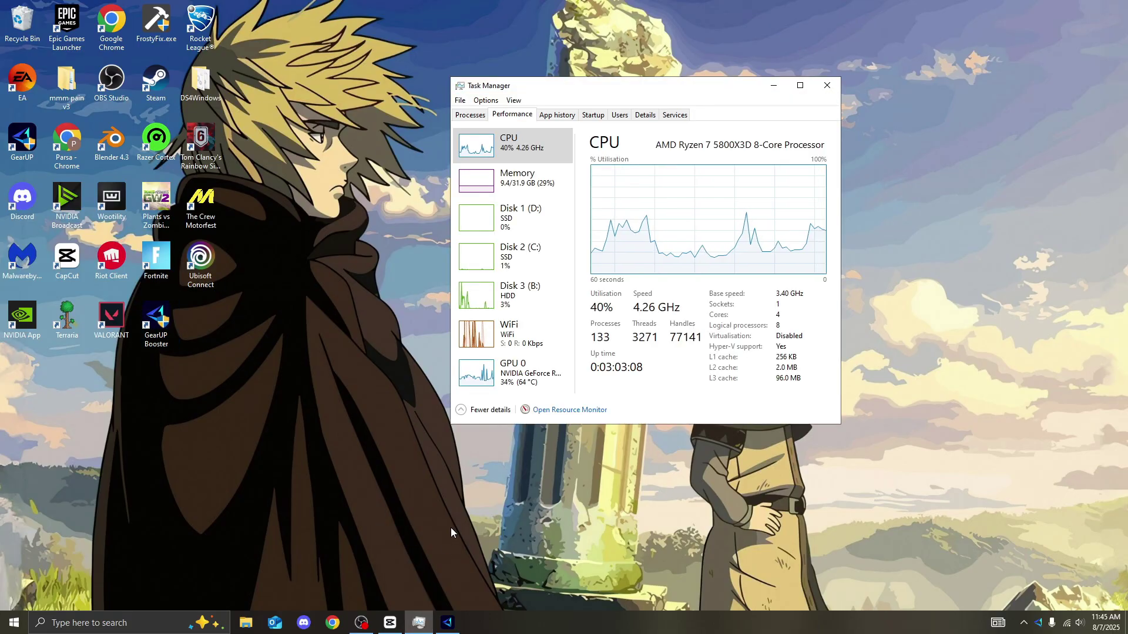
{"action": "left_click", "coordinate": [676, 115]}
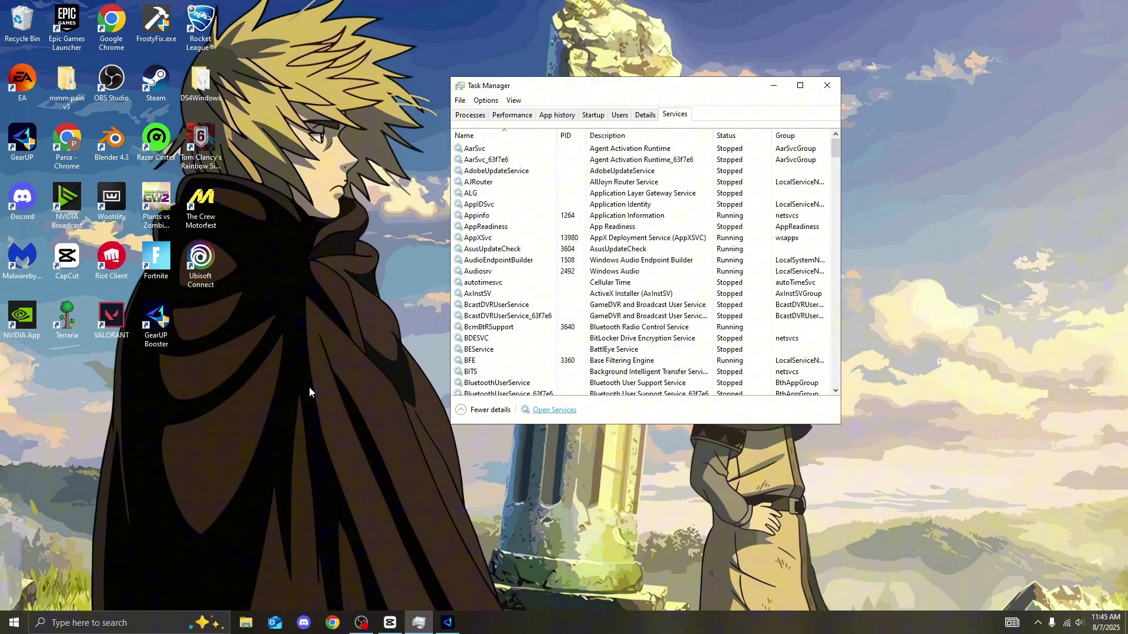
{"action": "left_click", "coordinate": [483, 44]}
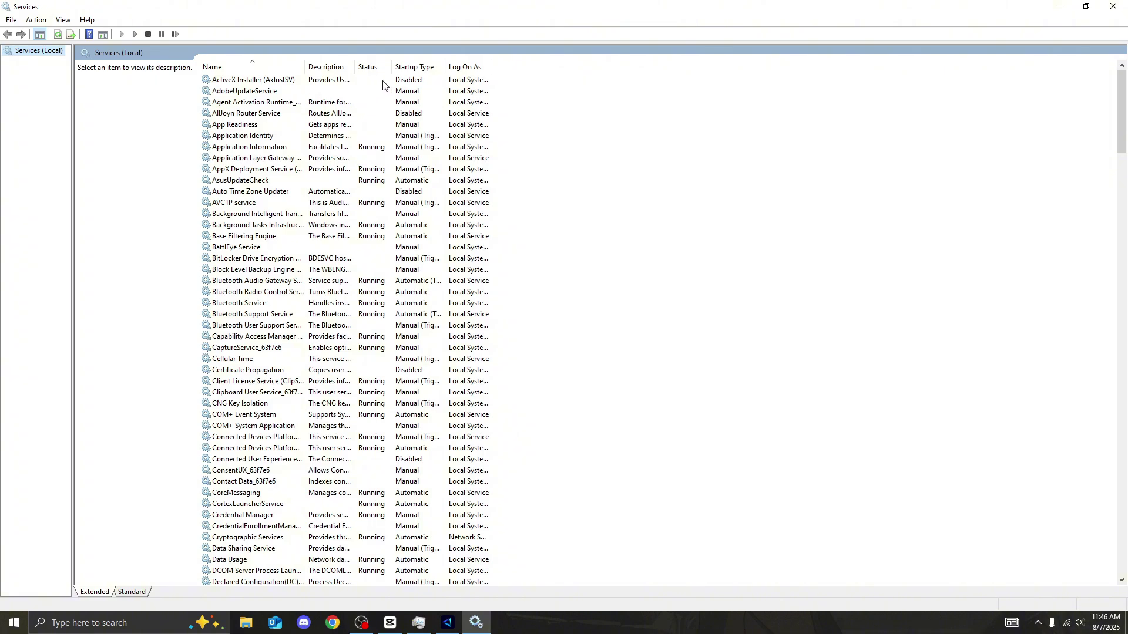
{"action": "left_click", "coordinate": [256, 82]}
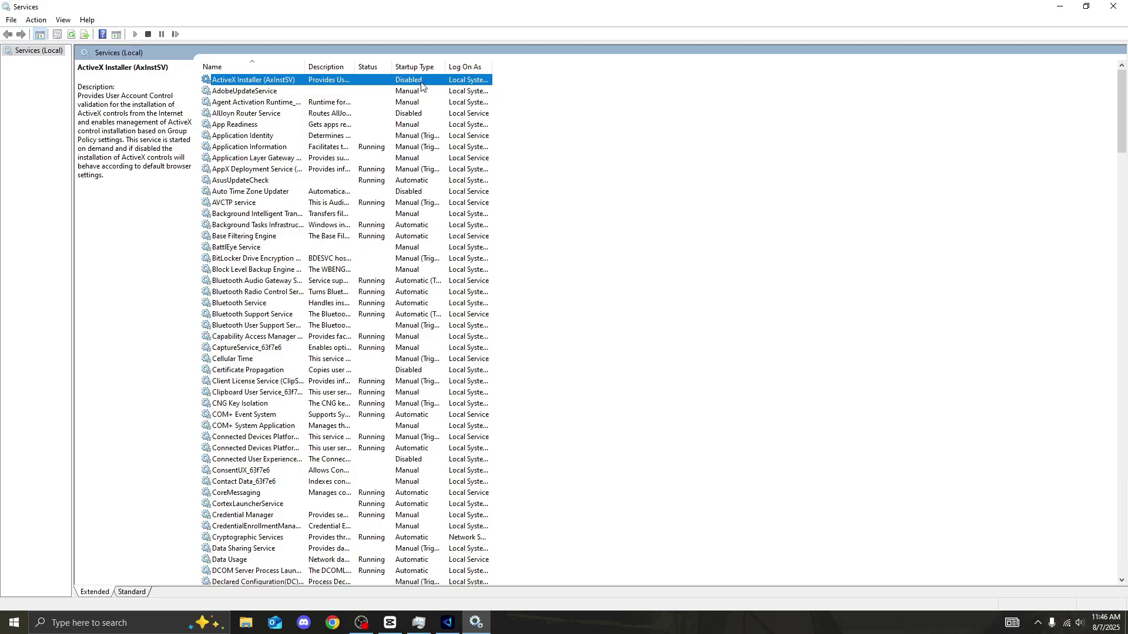
{"action": "right_click", "coordinate": [365, 85]}
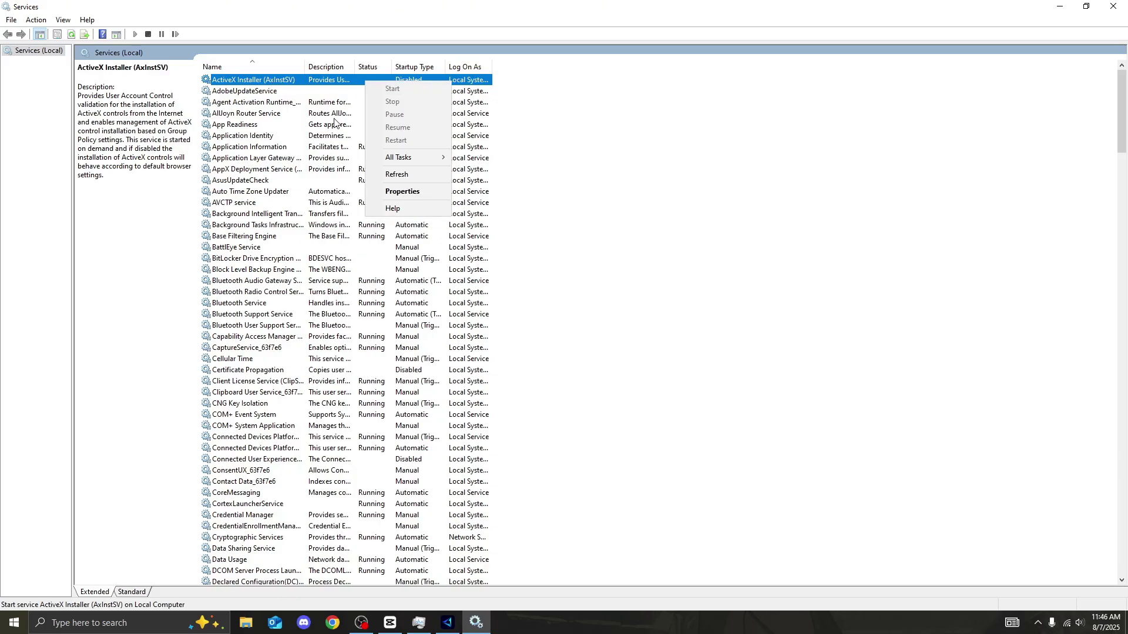
{"action": "left_click", "coordinate": [400, 186]}
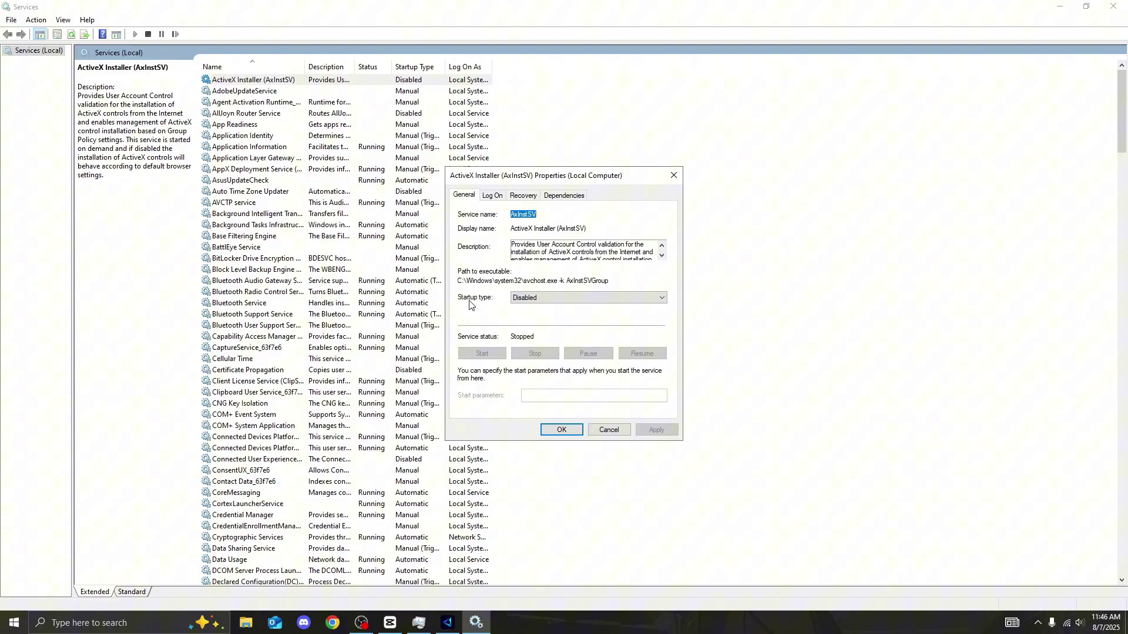
{"action": "left_click", "coordinate": [547, 301]}
{"action": "left_click", "coordinate": [563, 323]}
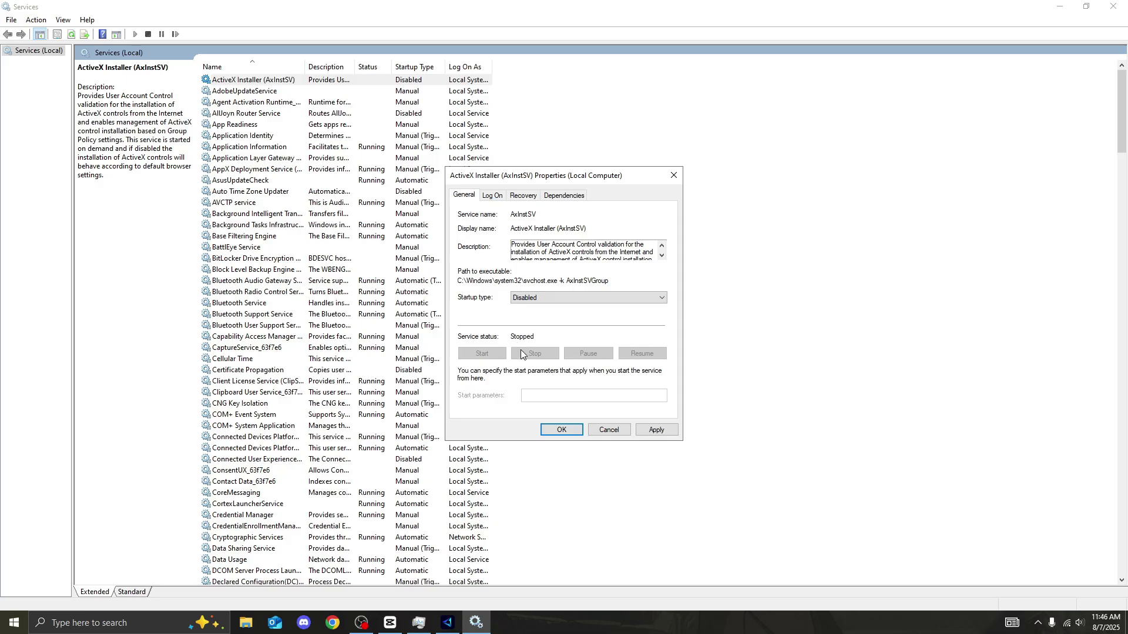
{"action": "left_click", "coordinate": [663, 434]}
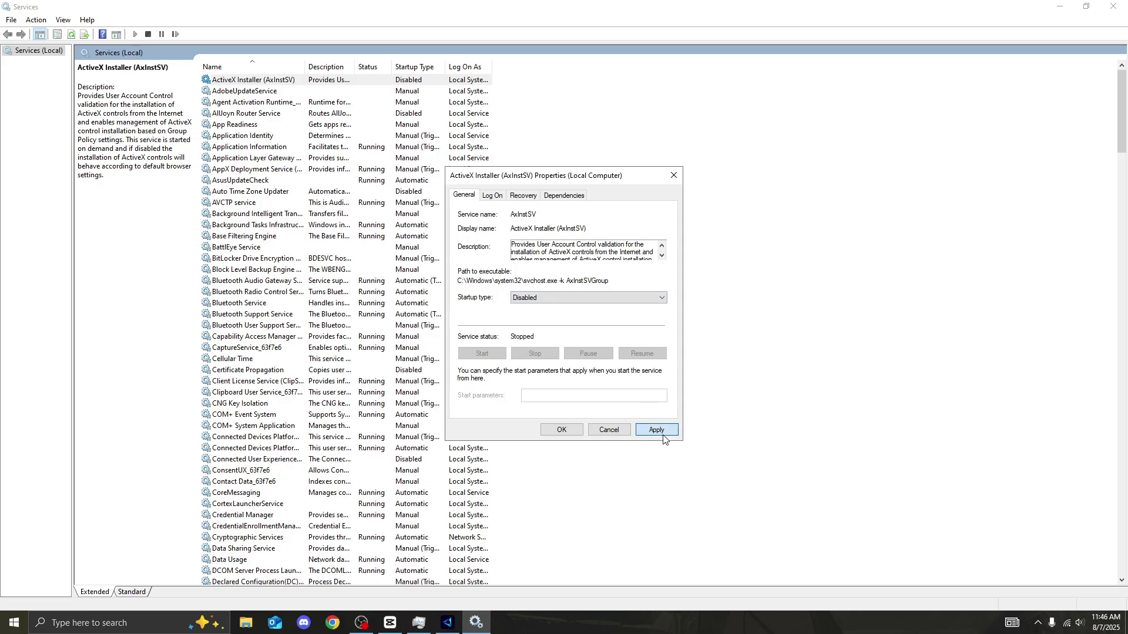
{"action": "left_click", "coordinate": [570, 432]}
{"action": "left_click", "coordinate": [395, 91]}
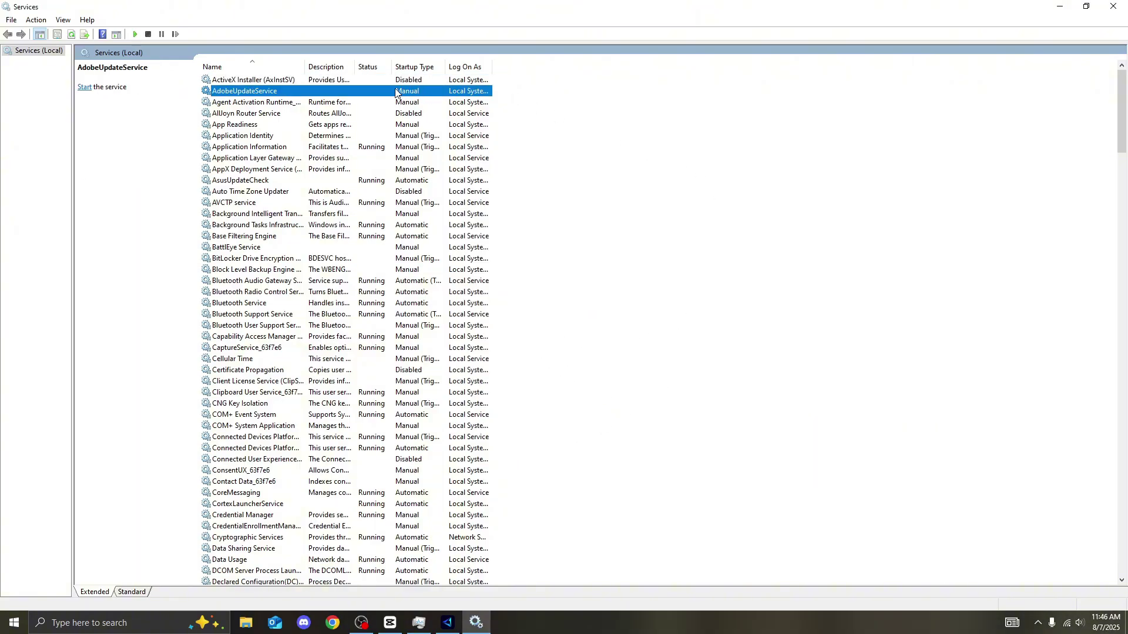
{"action": "right_click", "coordinate": [415, 91]}
{"action": "left_click", "coordinate": [464, 205]}
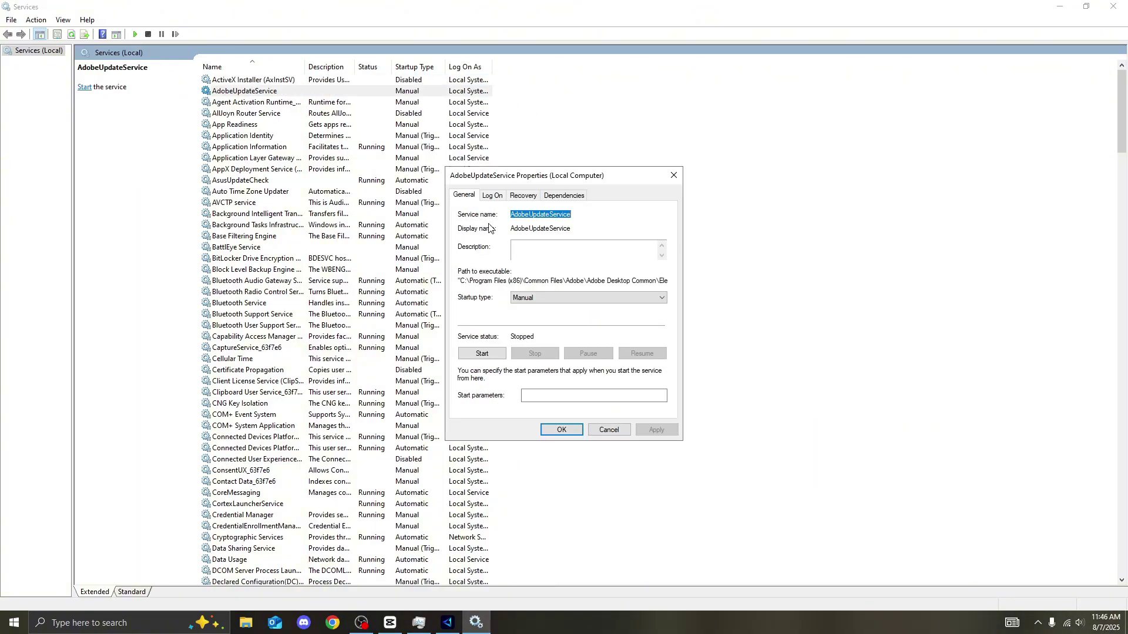
{"action": "left_click", "coordinate": [531, 298]}
{"action": "left_click", "coordinate": [530, 328]}
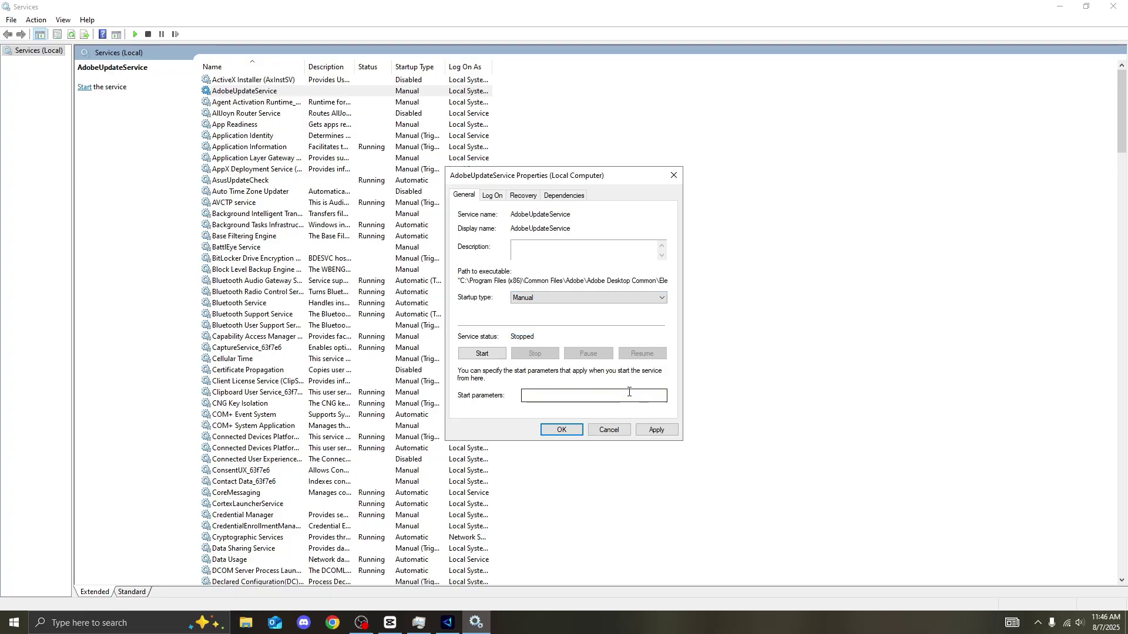
{"action": "left_click", "coordinate": [674, 176]}
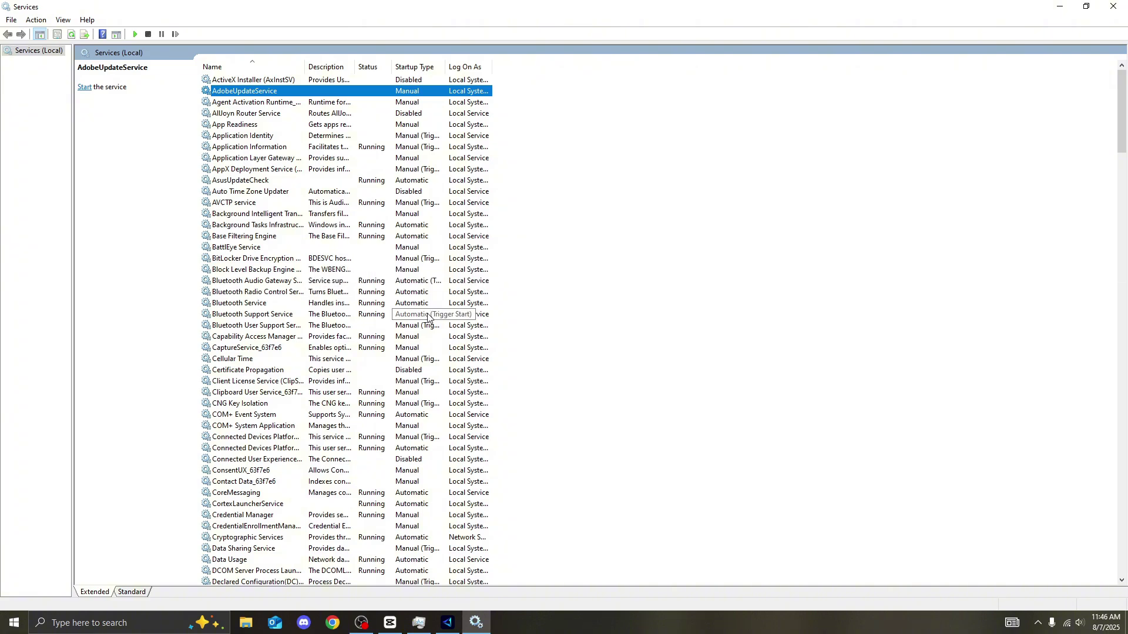
{"action": "scroll", "coordinate": [387, 249], "scroll_direction": "down", "scroll_amount": 1}
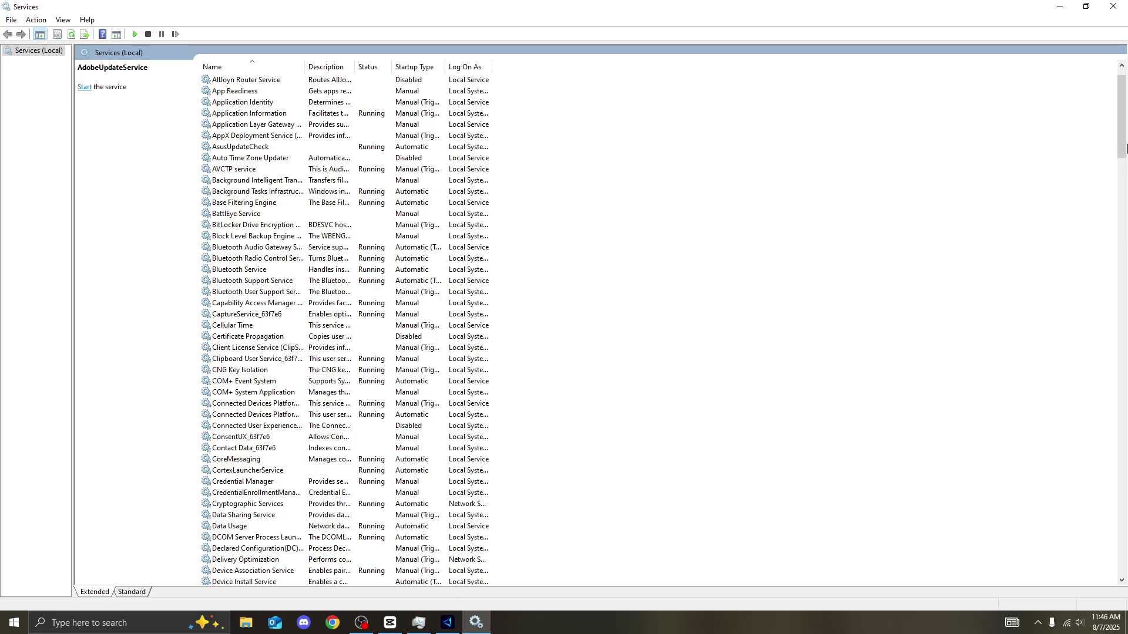
{"action": "left_click_drag", "start_coordinate": [1126, 137], "coordinate": [1126, 418]}
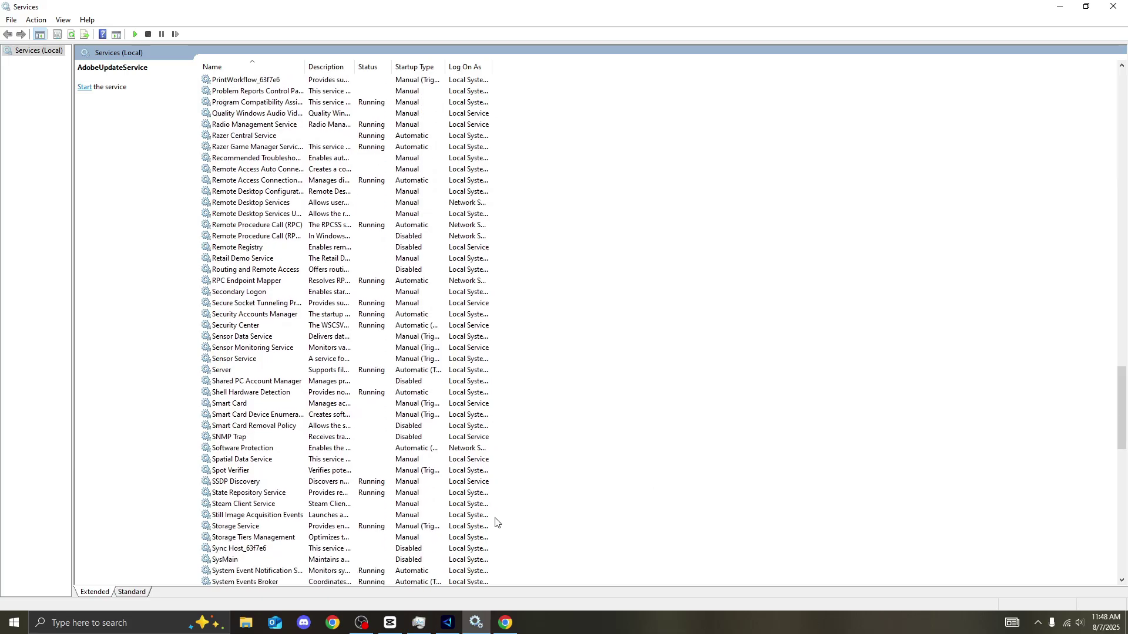
{"action": "left_click", "coordinate": [419, 561]}
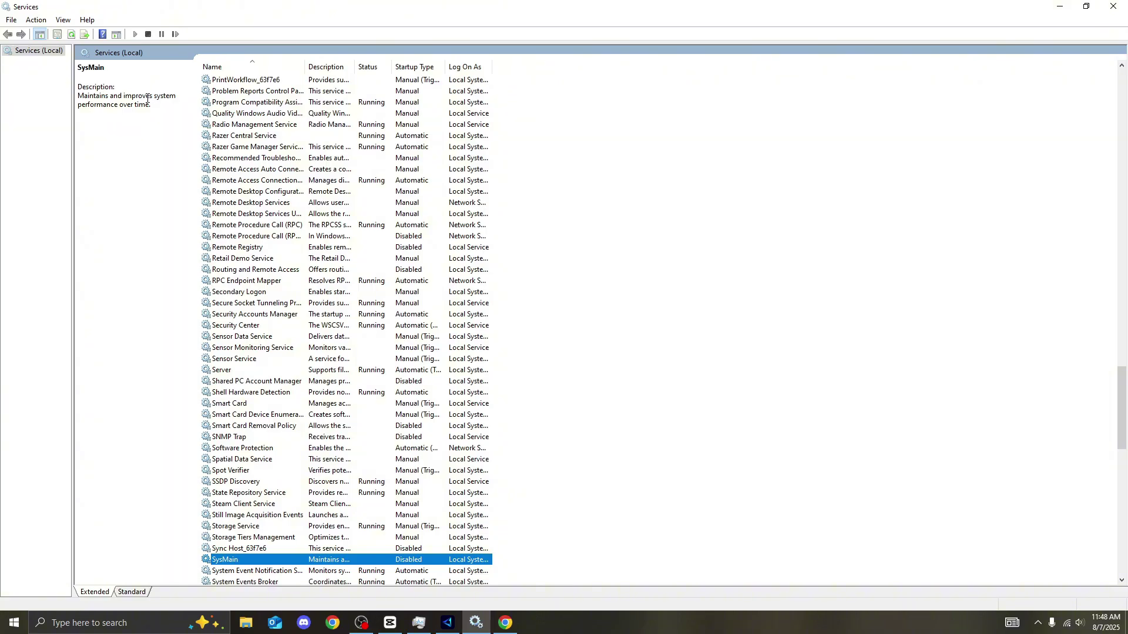
{"action": "right_click", "coordinate": [407, 562]}
{"action": "left_click", "coordinate": [445, 545]}
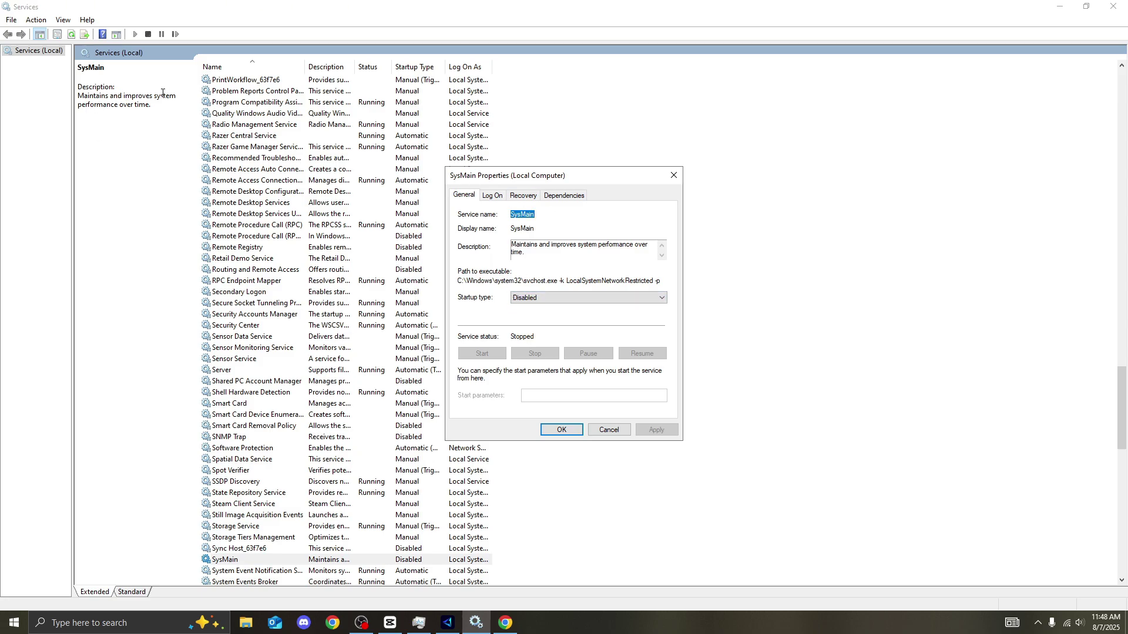
{"action": "key", "text": "Escape"}
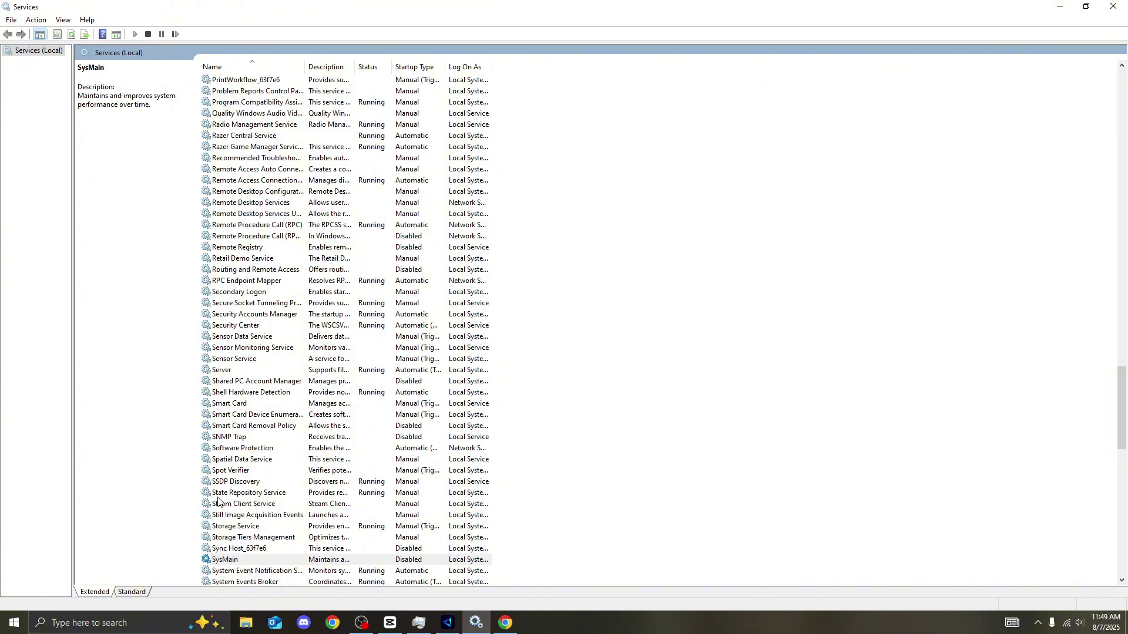
{"action": "right_click", "coordinate": [243, 562]}
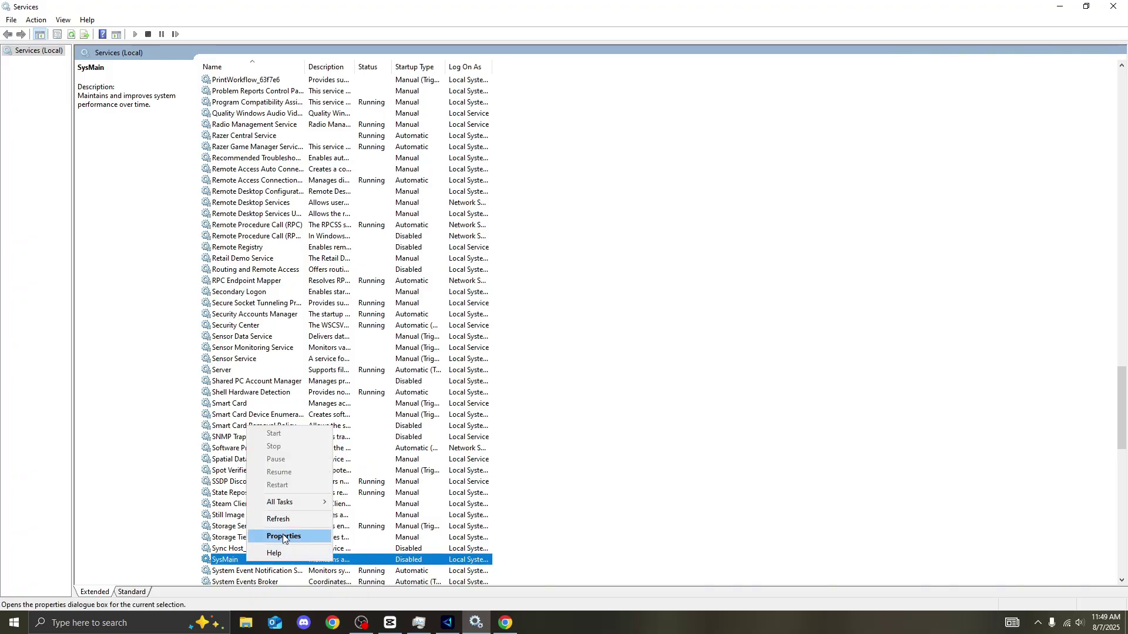
{"action": "left_click", "coordinate": [264, 537]}
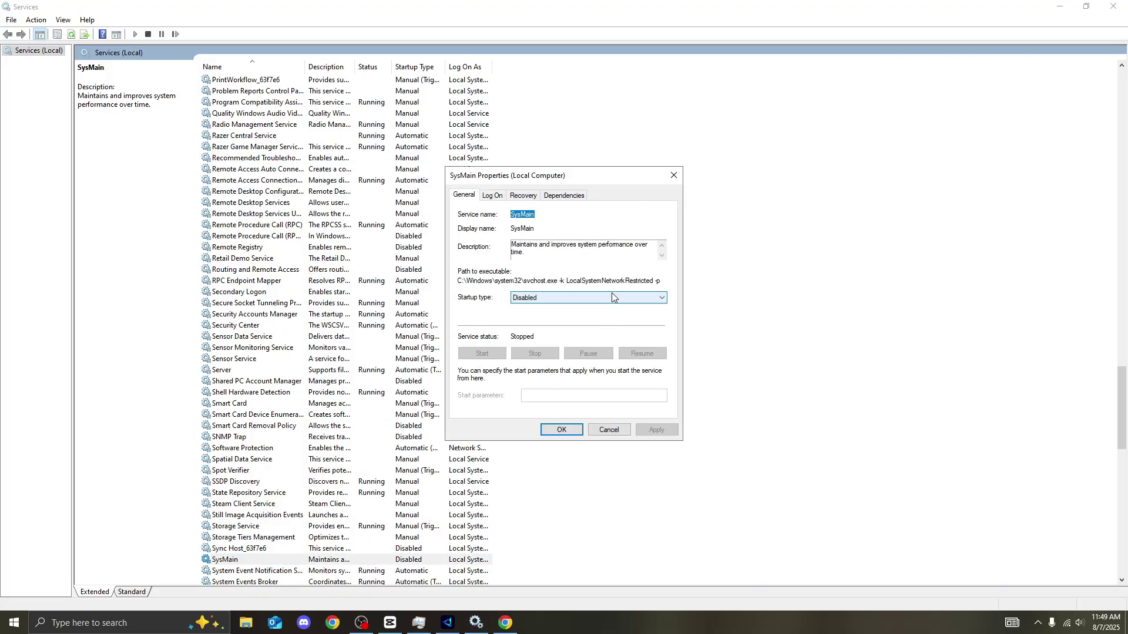
{"action": "left_click", "coordinate": [674, 174]}
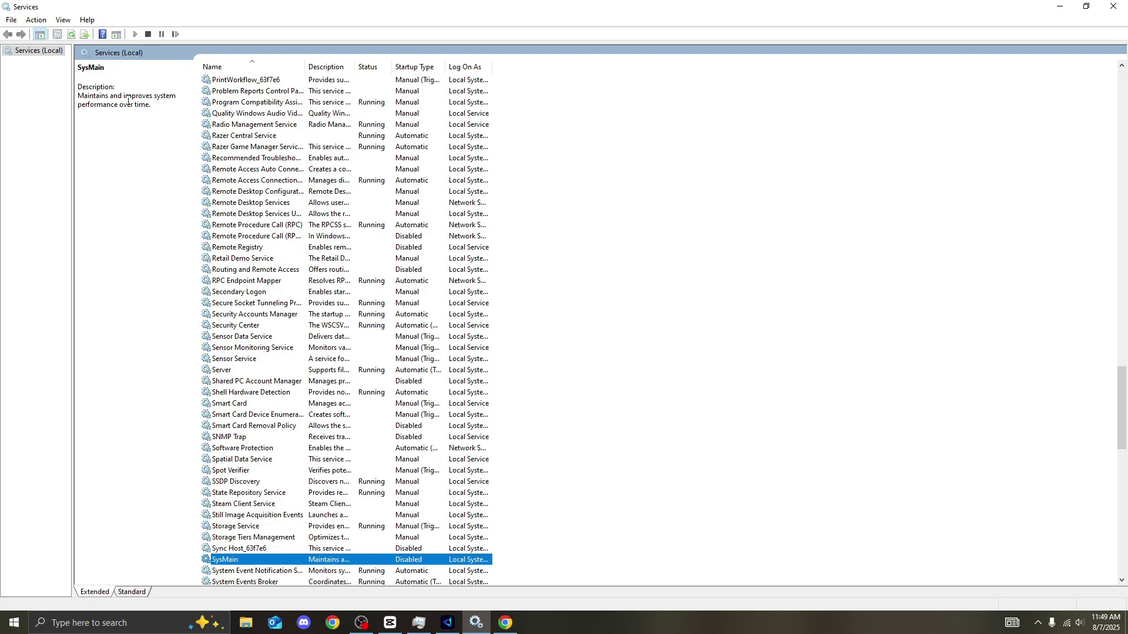
{"action": "scroll", "coordinate": [442, 412], "scroll_direction": "down", "scroll_amount": 2}
Scroll through the full list of services in the Services console.
{"action": "scroll", "coordinate": [604, 533], "scroll_direction": "down", "scroll_amount": 4}
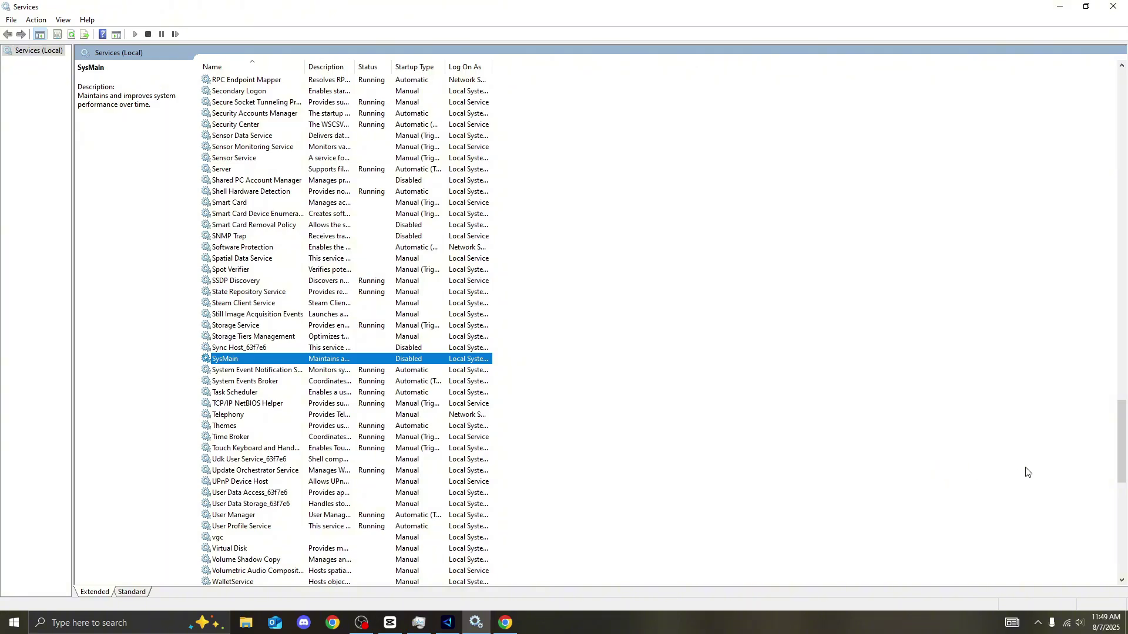
{"action": "left_click_drag", "start_coordinate": [1123, 450], "coordinate": [1125, 528]}
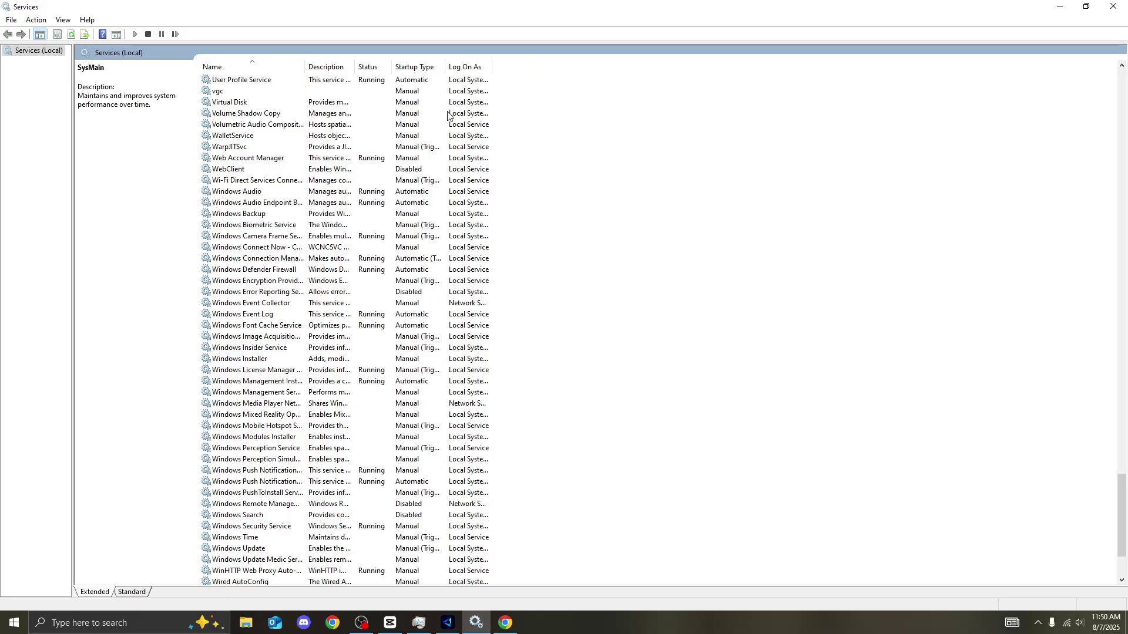
{"action": "left_click_drag", "start_coordinate": [1120, 517], "coordinate": [1127, 536]}
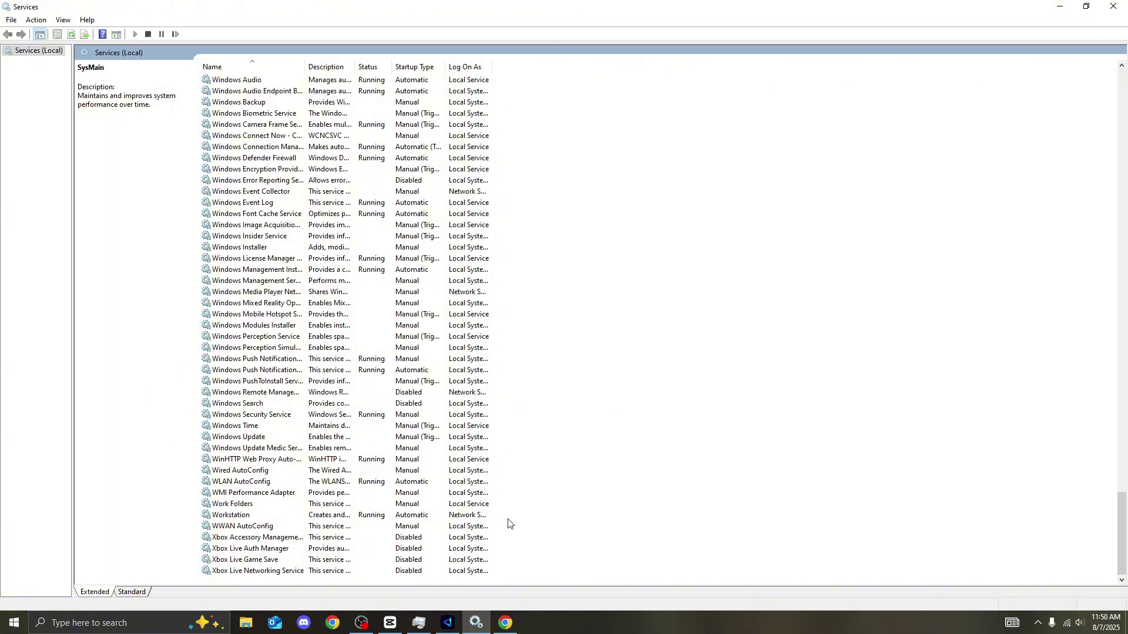
{"action": "scroll", "coordinate": [508, 523], "scroll_direction": "up", "scroll_amount": 20}
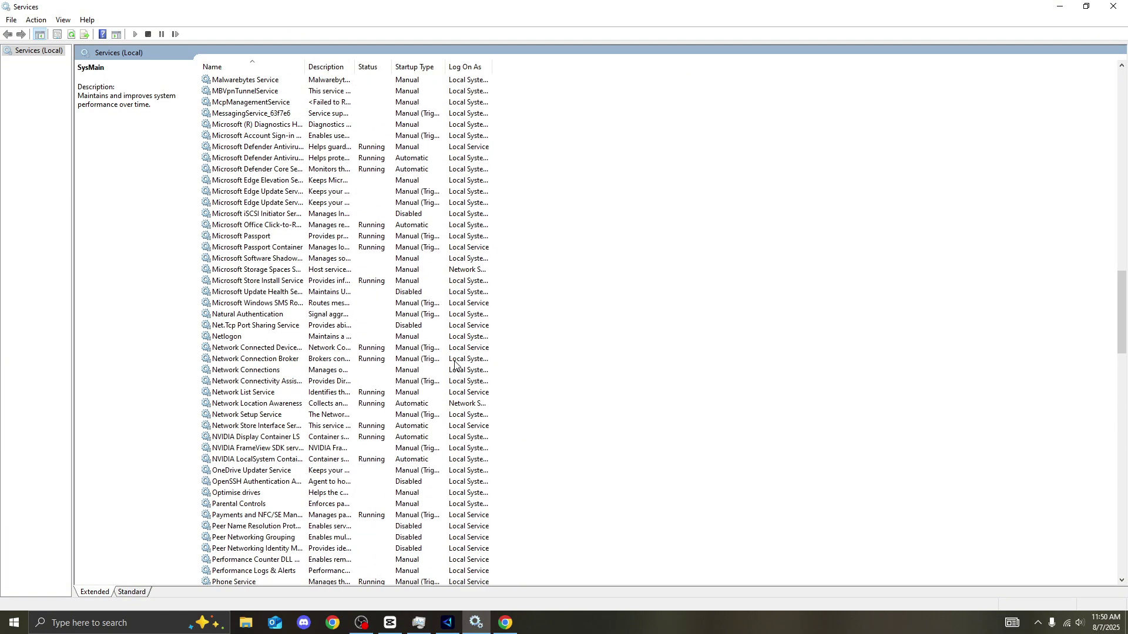
{"action": "scroll", "coordinate": [455, 364], "scroll_direction": "up", "scroll_amount": 4}
Close the Services console, return to the CPU page, and search Windows for 'basck'.
{"action": "left_click", "coordinate": [1113, 6]}
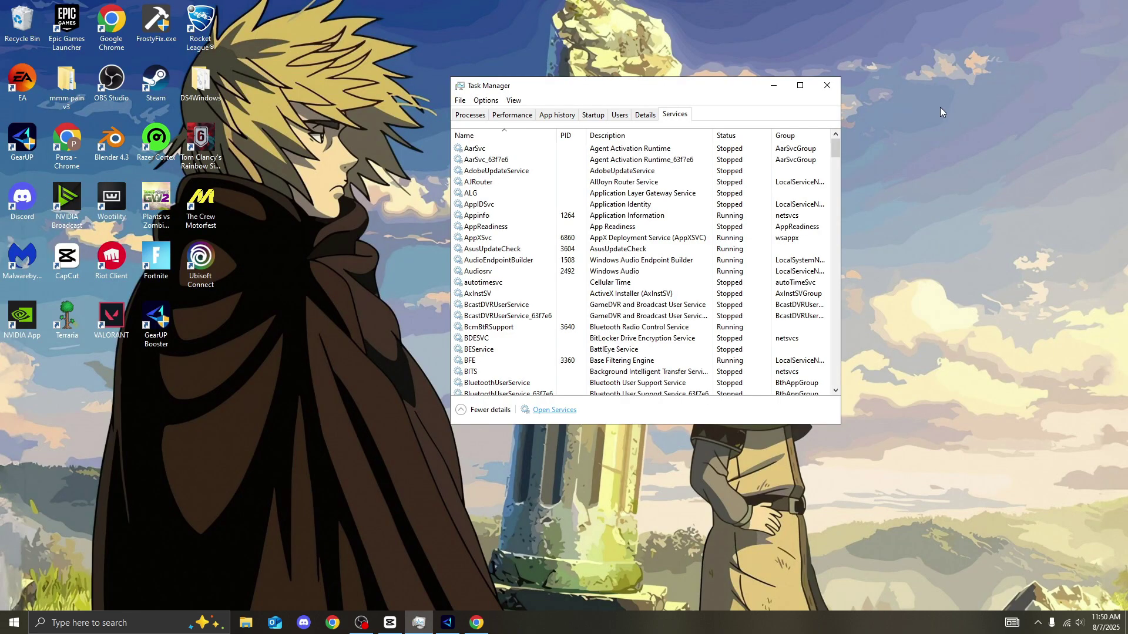
{"action": "left_click", "coordinate": [512, 114]}
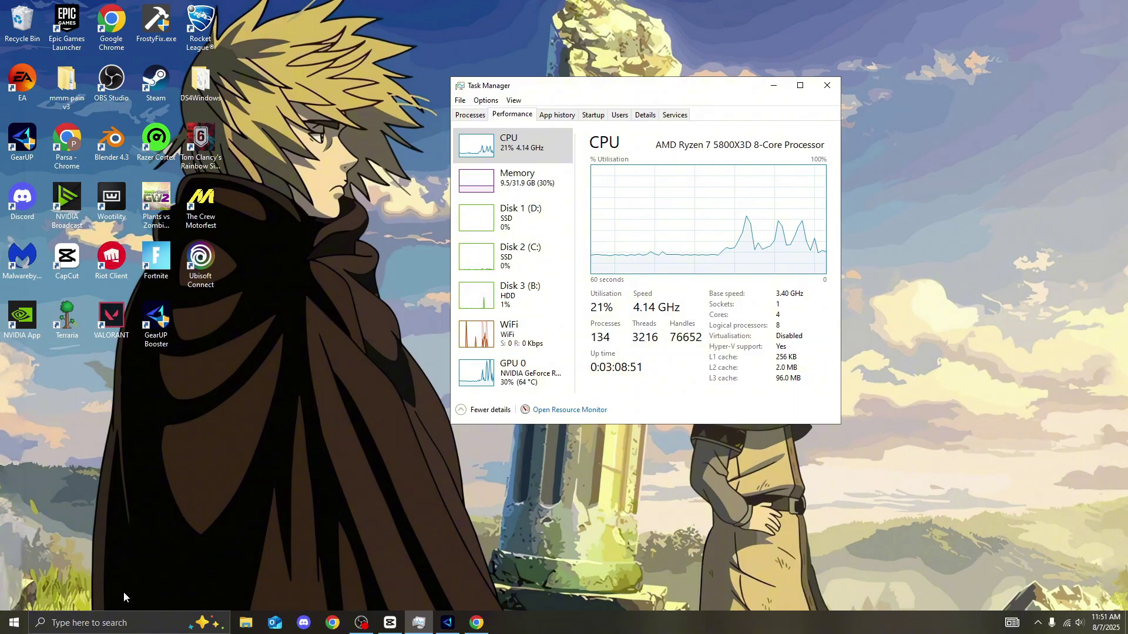
{"action": "left_click", "coordinate": [125, 623]}
{"action": "type", "text": "basck"}
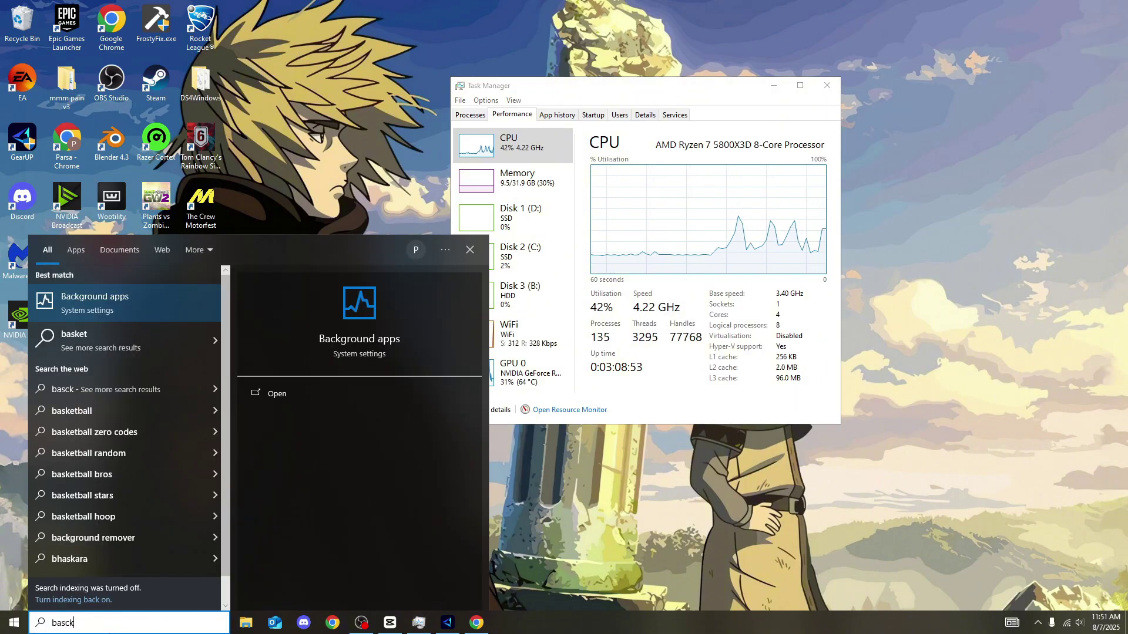
{"action": "left_click", "coordinate": [126, 301]}
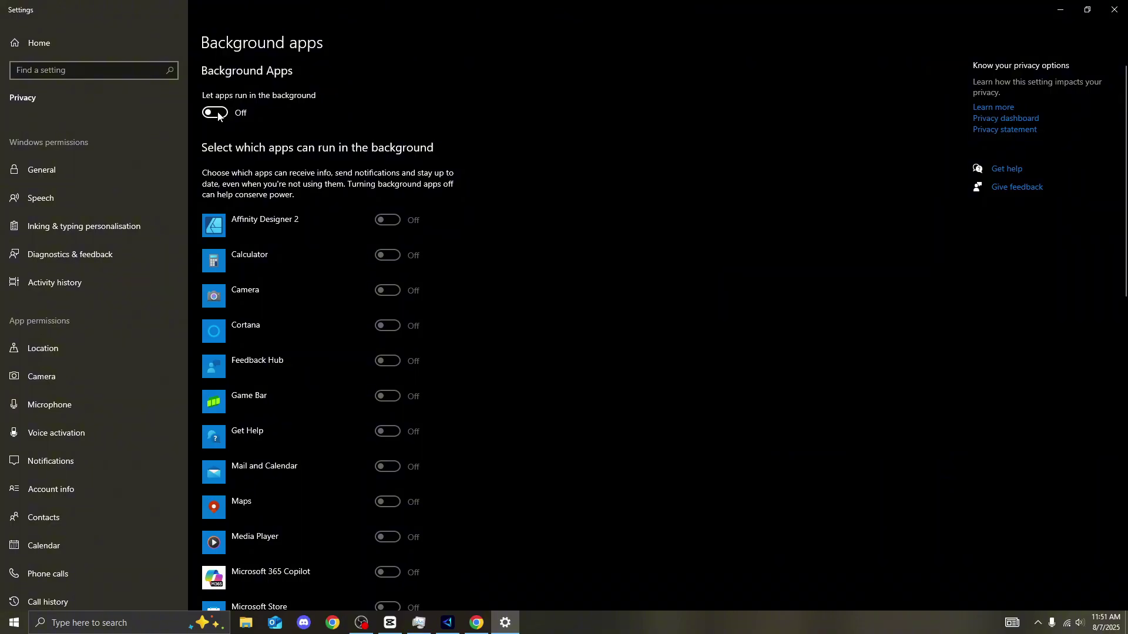
{"action": "scroll", "coordinate": [376, 377], "scroll_direction": "down", "scroll_amount": 10}
{"action": "scroll", "coordinate": [378, 382], "scroll_direction": "up", "scroll_amount": 10}
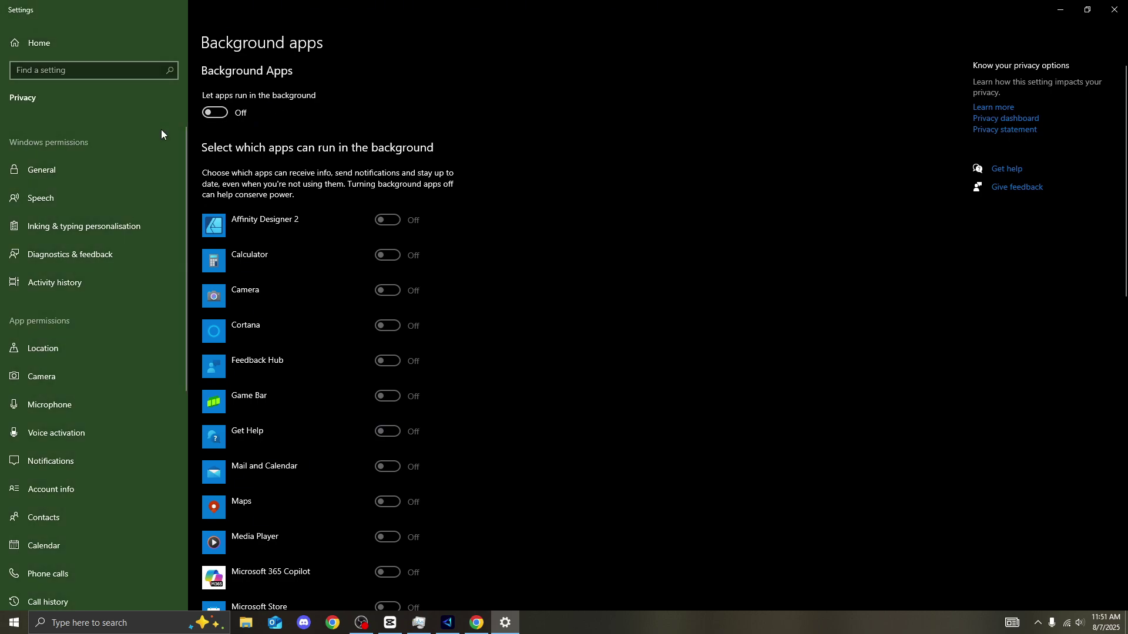
{"action": "left_click", "coordinate": [96, 71]}
Search settings for 'xbox' and open the Game Bar page to confirm Game Bar is Off.
{"action": "type", "text": "xbox"}
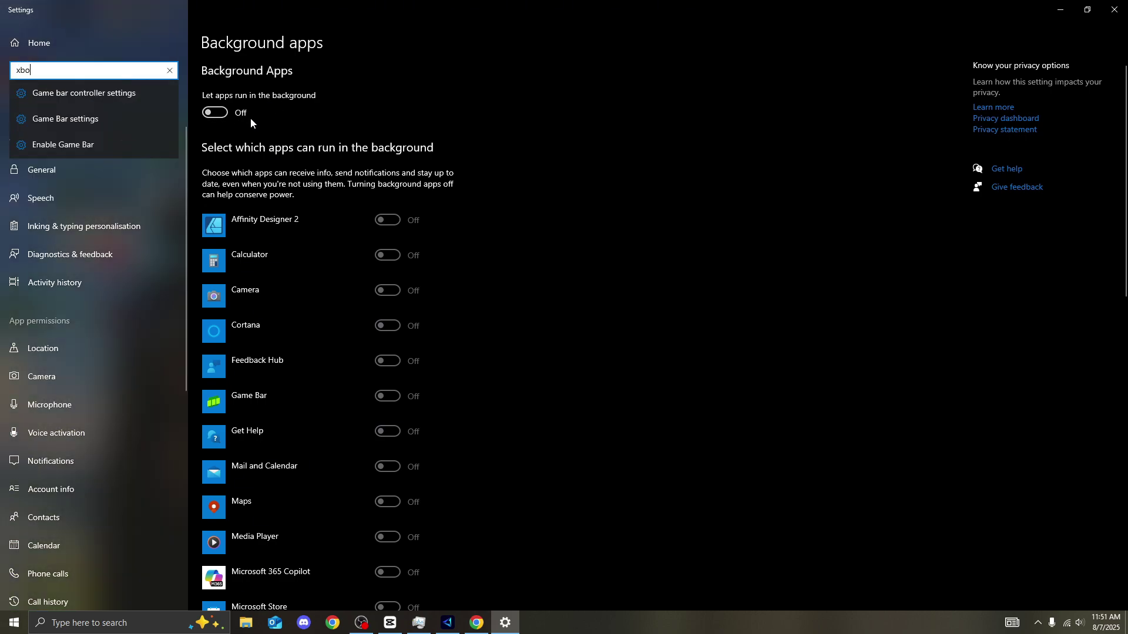
{"action": "left_click", "coordinate": [115, 95]}
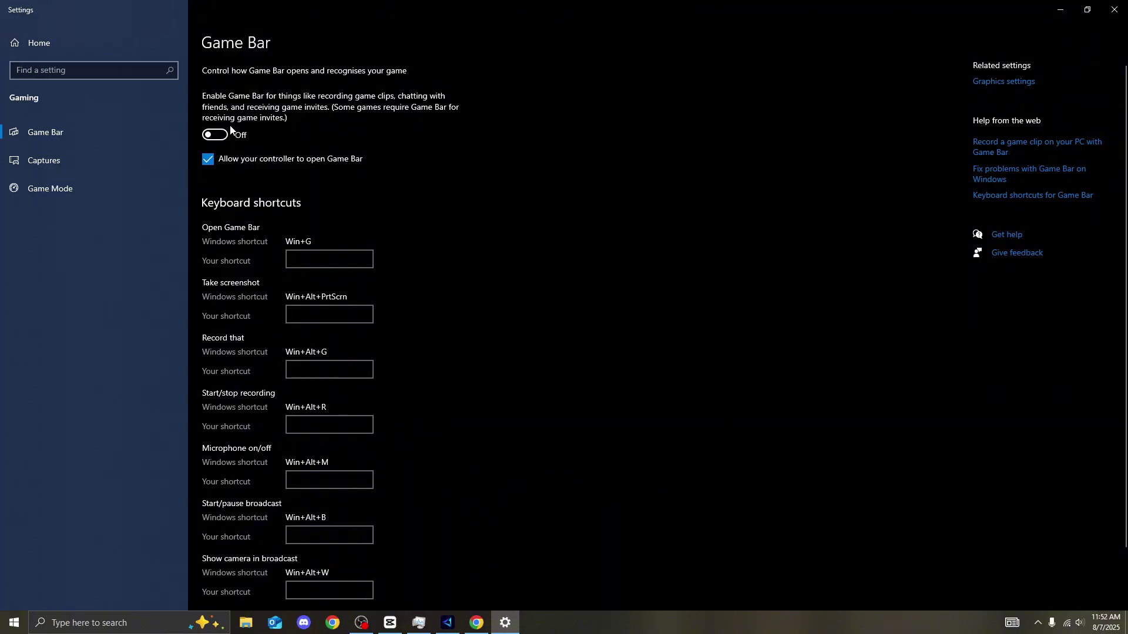
{"action": "left_click", "coordinate": [1060, 10]}
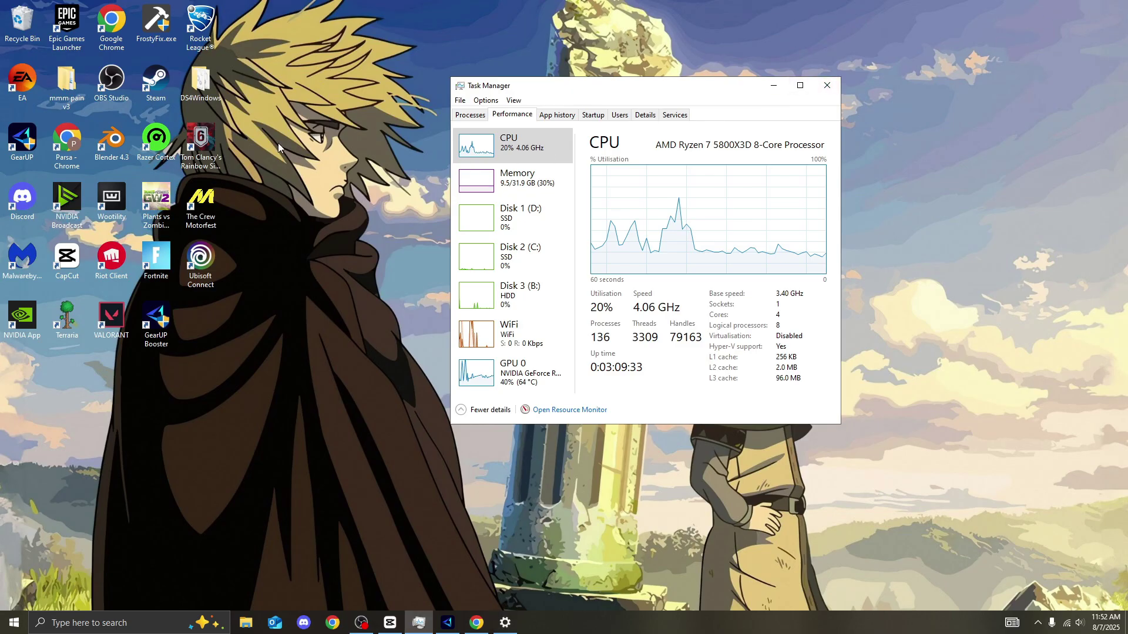
{"action": "mouse_move", "coordinate": [22, 317]}
{"action": "left_mouse_down"}
{"action": "mouse_move", "coordinate": [291, 380]}
{"action": "mouse_move", "coordinate": [36, 323]}
{"action": "left_mouse_up"}
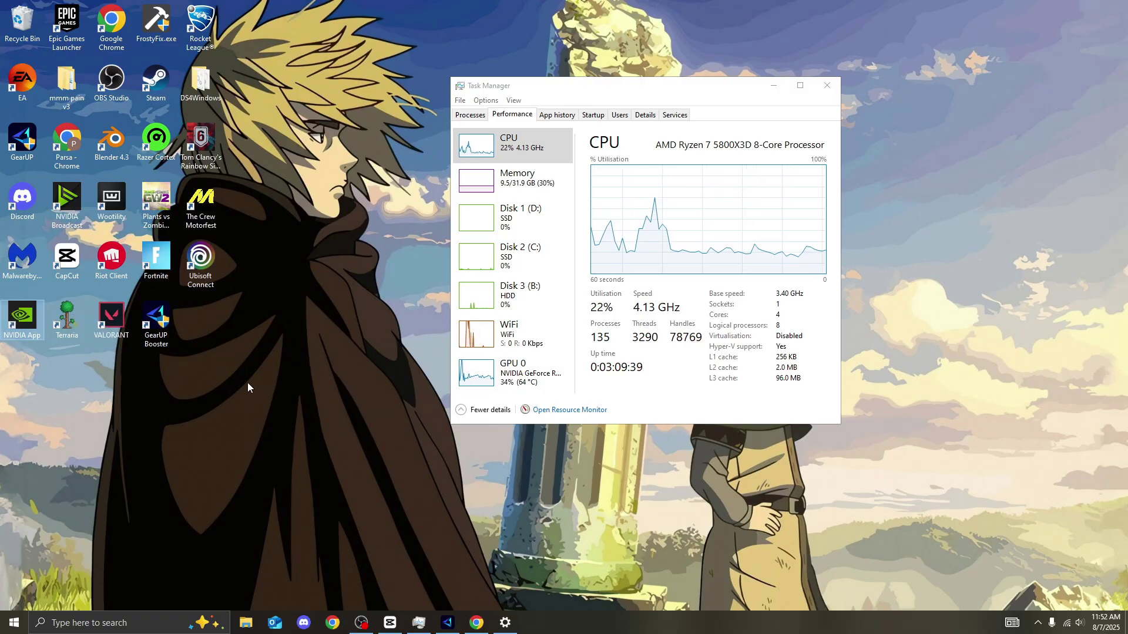
{"action": "left_click", "coordinate": [505, 622]}
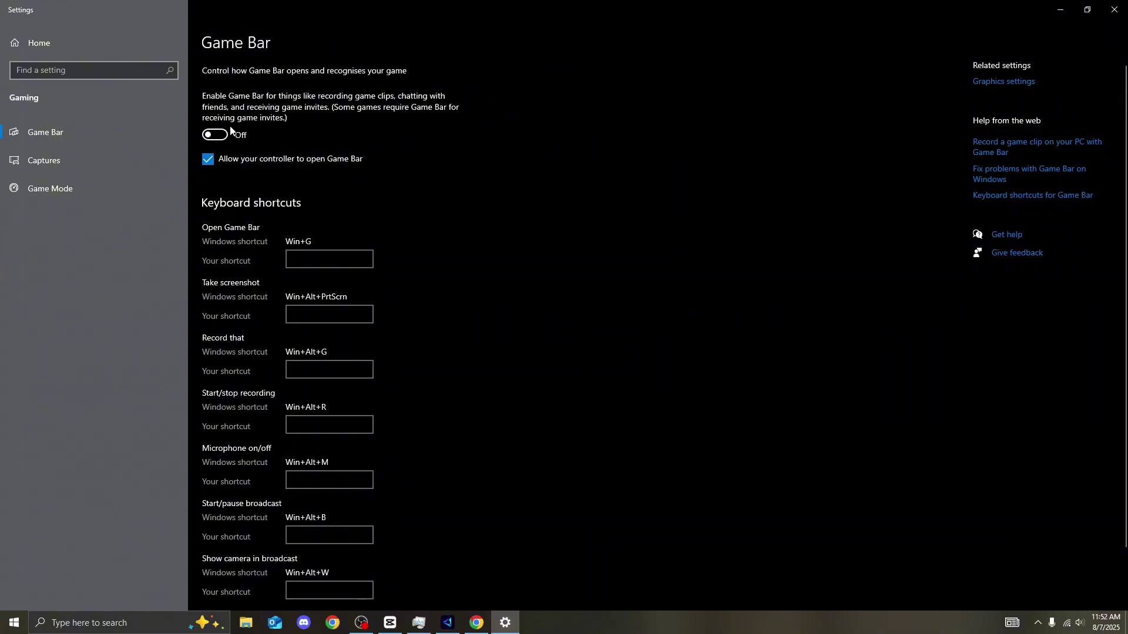
Check the Captures page, then open Game Mode and confirm it is On.
{"action": "left_click", "coordinate": [155, 159]}
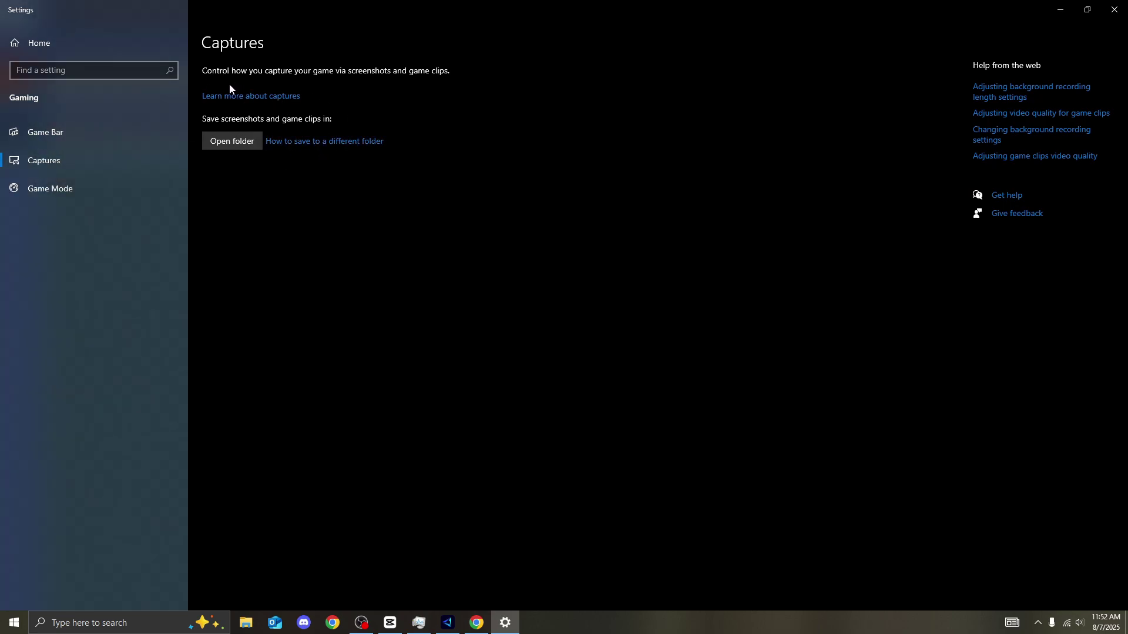
{"action": "left_click", "coordinate": [162, 188]}
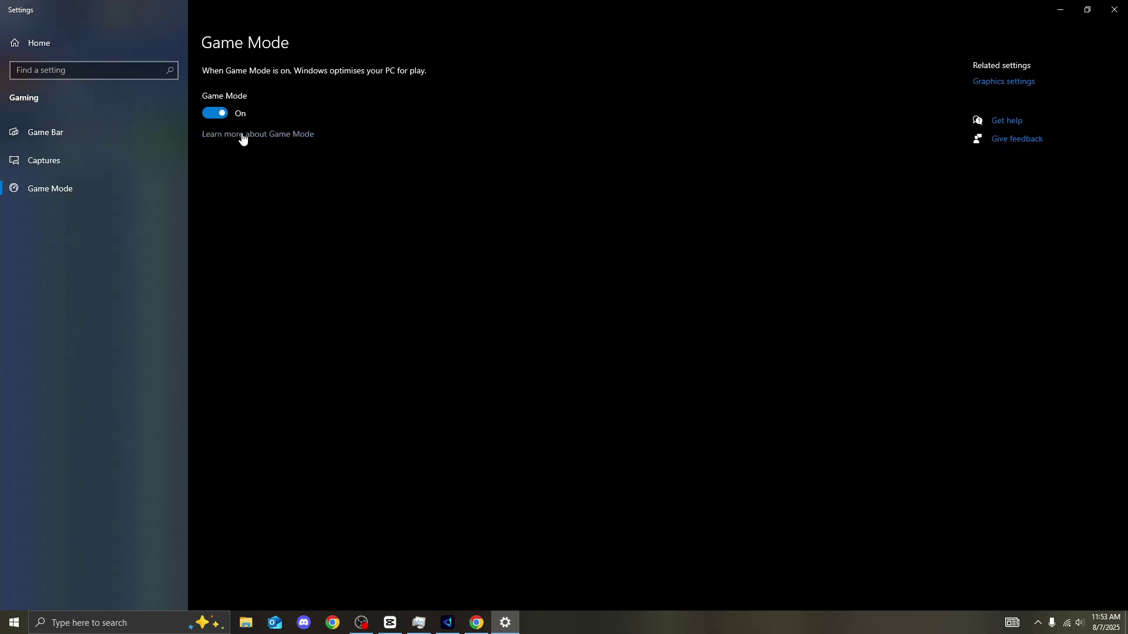
{"action": "left_click", "coordinate": [103, 63]}
Search 'gpu' and open Graphics settings to confirm hardware-accelerated GPU scheduling is On.
{"action": "type", "text": "gpu"}
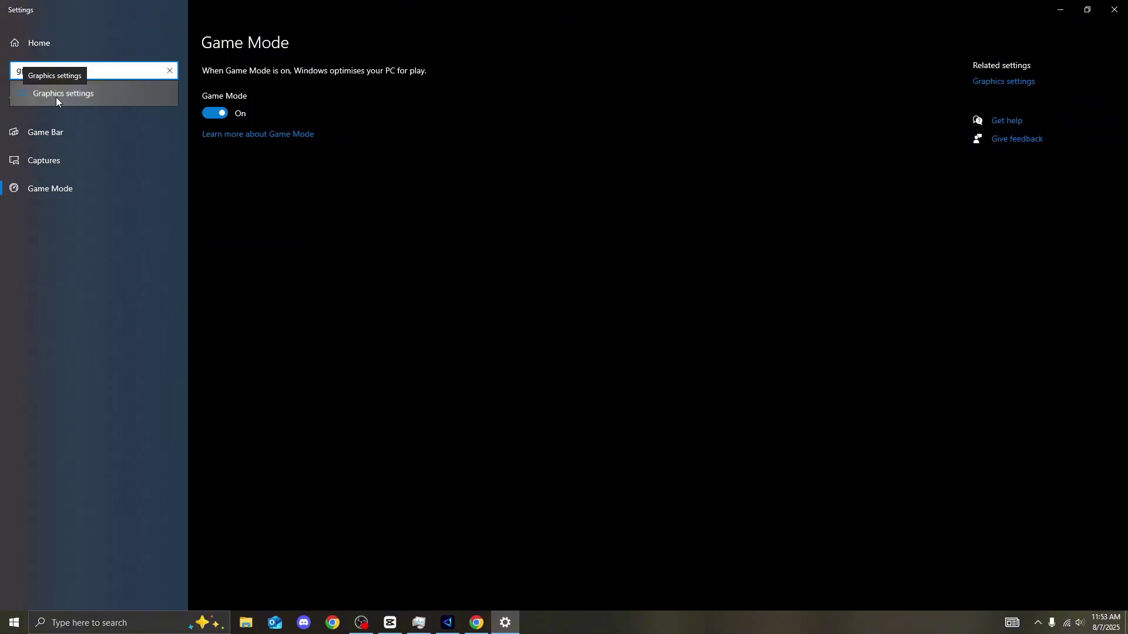
{"action": "left_click", "coordinate": [56, 95]}
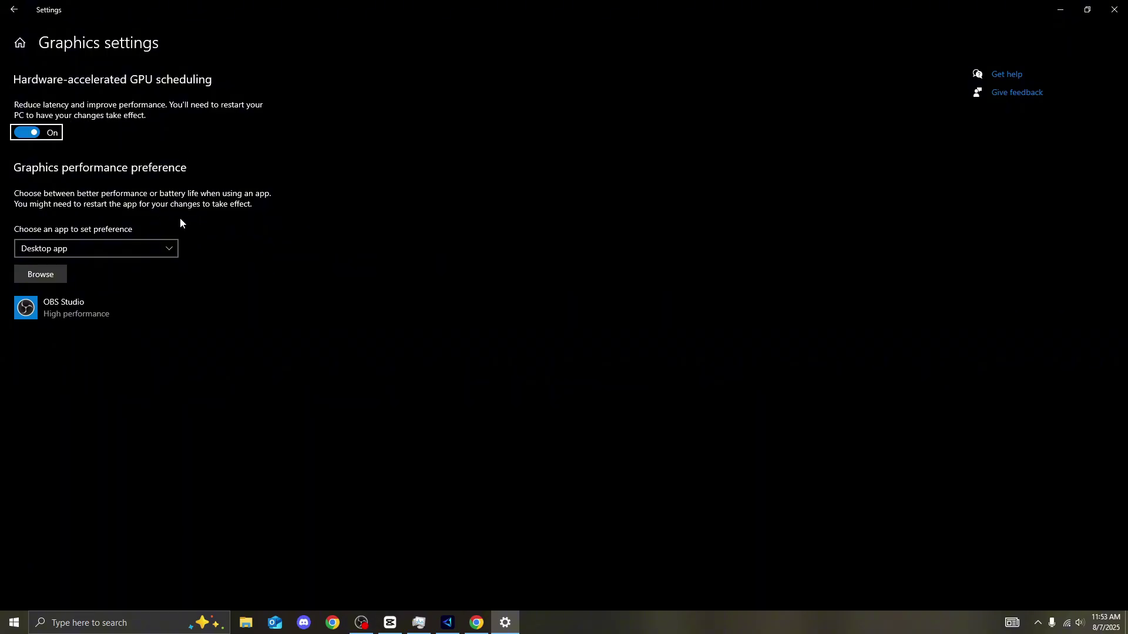
Close the Settings window and launch System Configuration from Windows search.
{"action": "key", "text": "alt+F4"}
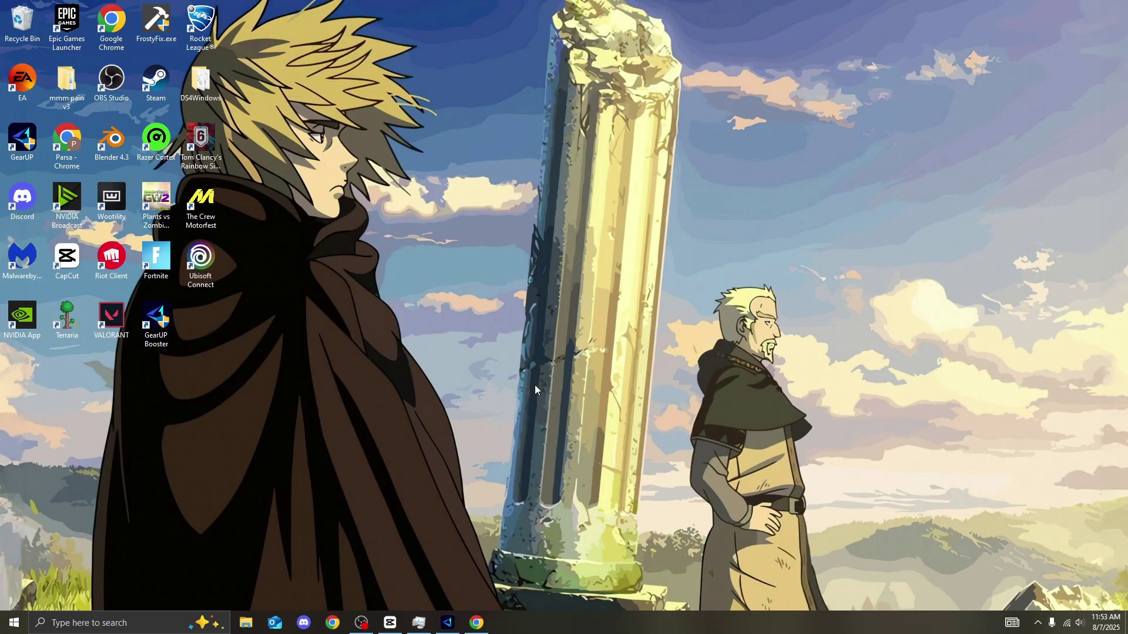
{"action": "key", "text": "super+s"}
{"action": "type", "text": "sys"}
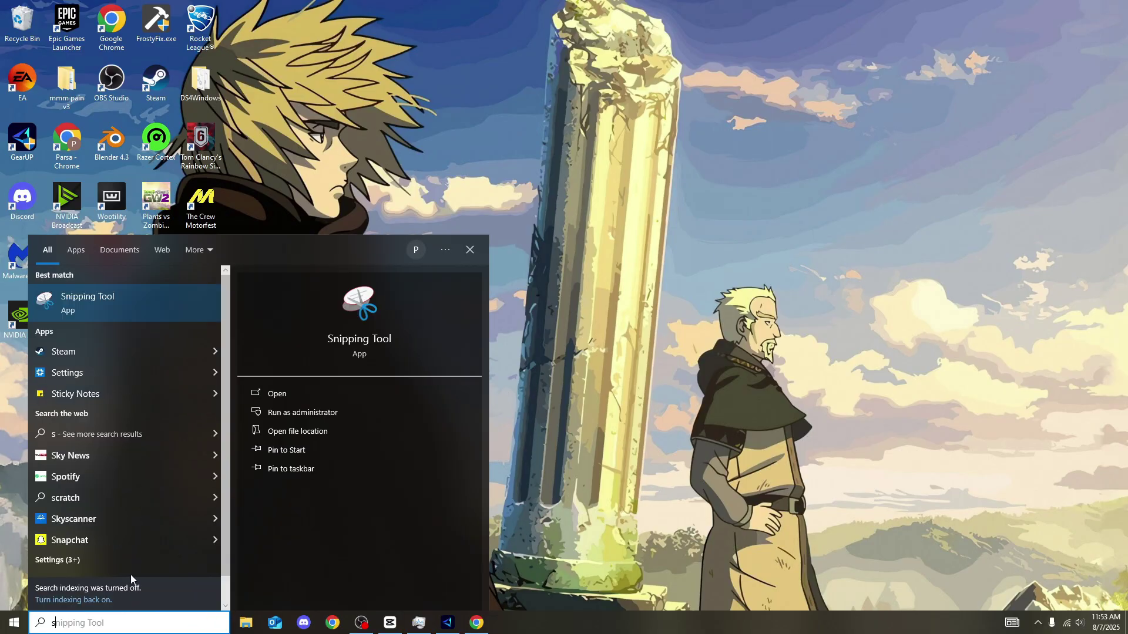
{"action": "left_click", "coordinate": [122, 312]}
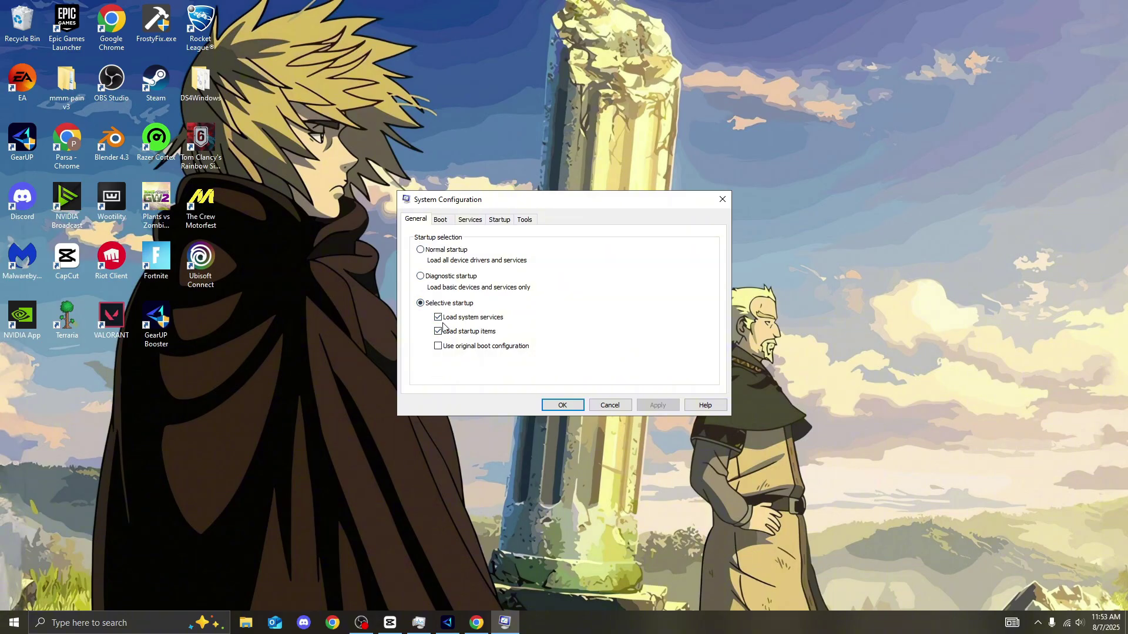
Set the boot timeout to 3 seconds on the Boot tab.
{"action": "left_click", "coordinate": [441, 226]}
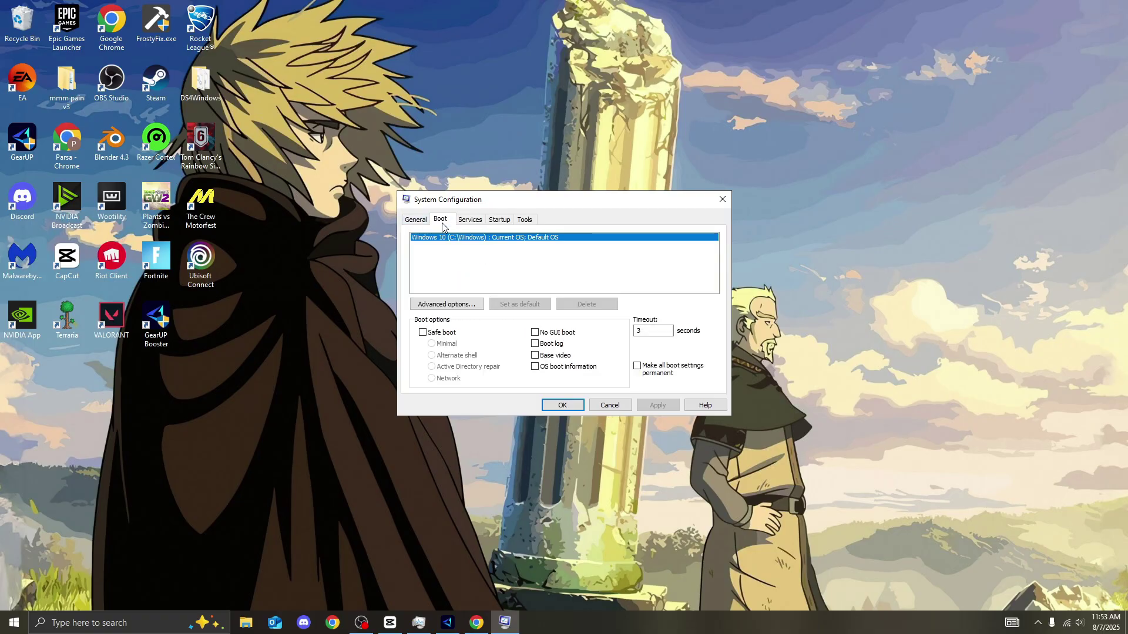
{"action": "key", "text": "BackSpace"}
{"action": "type", "text": "0"}
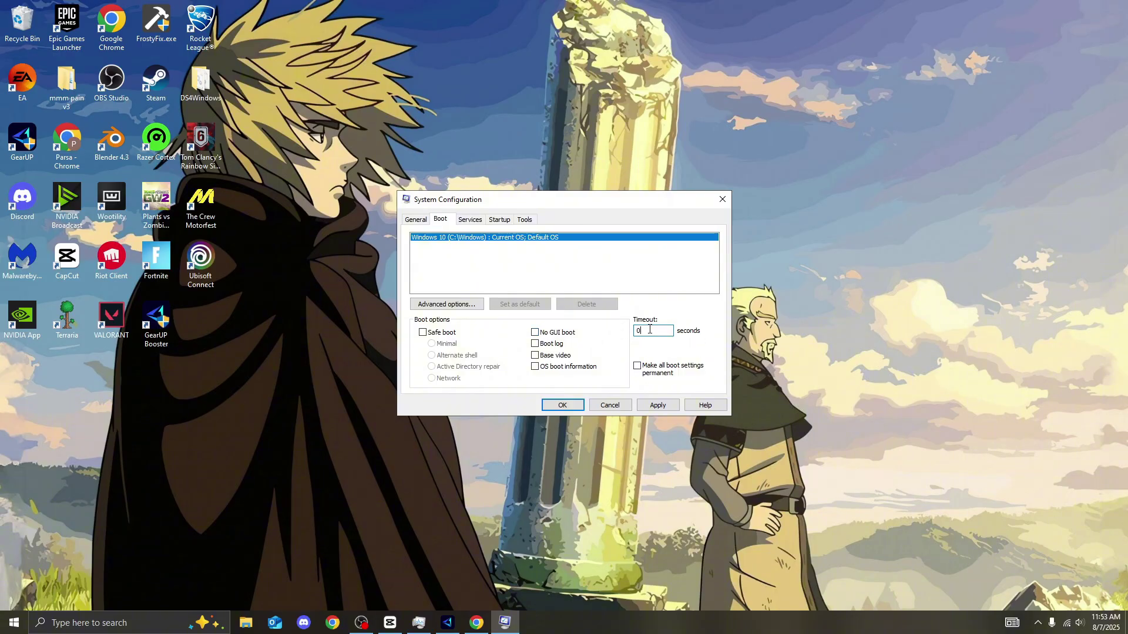
{"action": "key", "text": "BackSpace"}
{"action": "type", "text": "5"}
{"action": "key", "text": "BackSpace"}
{"action": "type", "text": "3"}
Set the advanced boot options to 8 processors and save the boot configuration.
{"action": "left_click", "coordinate": [452, 304]}
{"action": "left_click", "coordinate": [468, 234]}
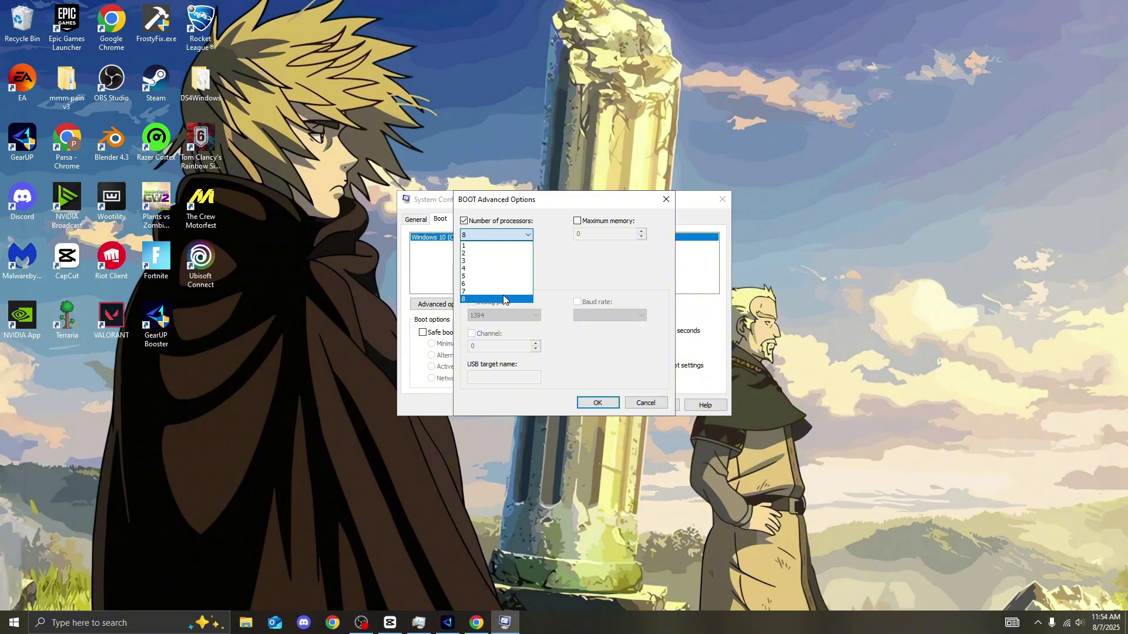
{"action": "left_click", "coordinate": [464, 301]}
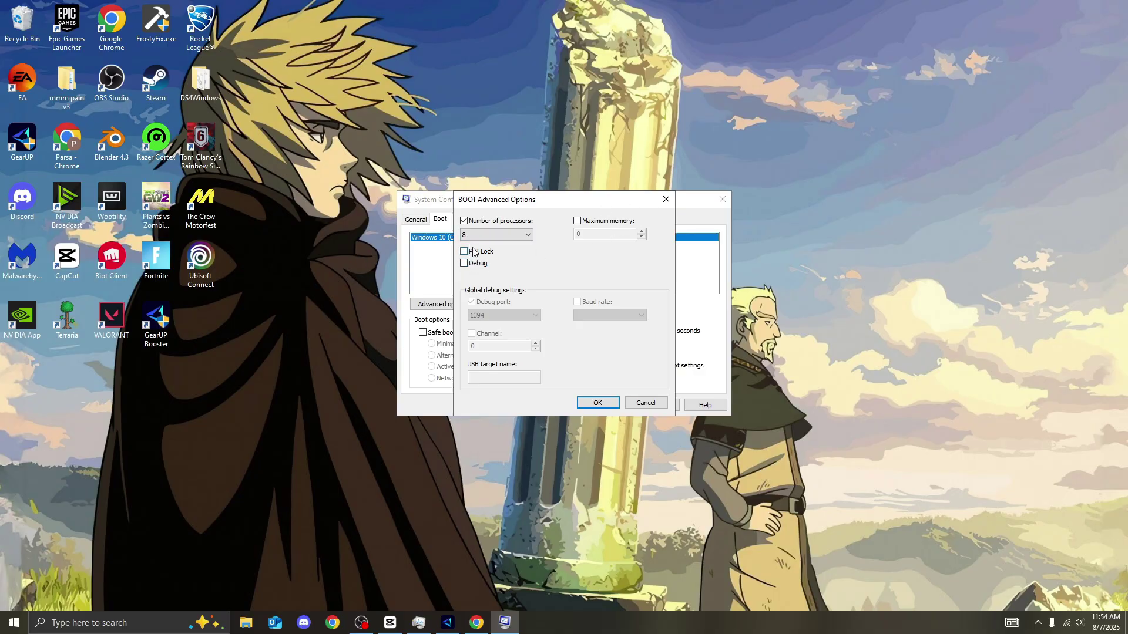
{"action": "left_click", "coordinate": [600, 404]}
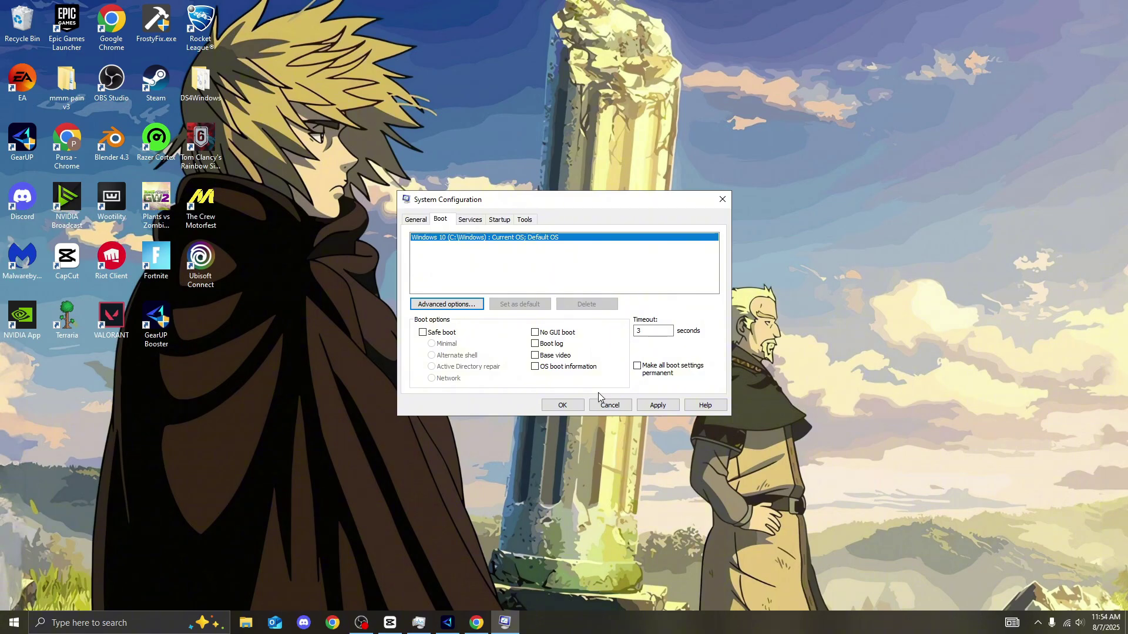
{"action": "left_click", "coordinate": [567, 406]}
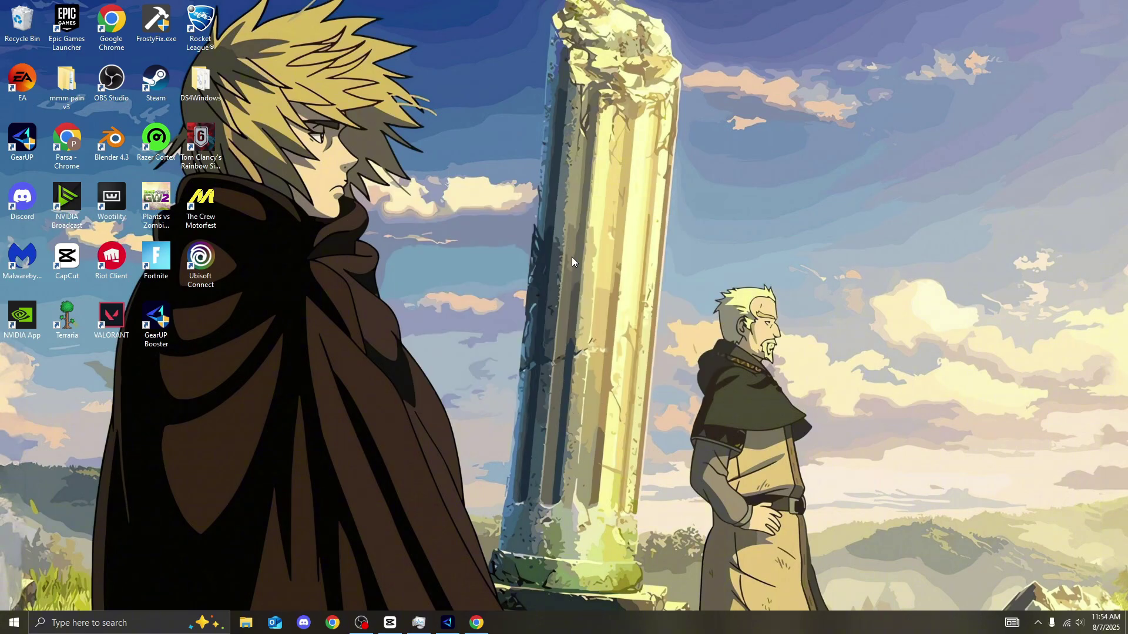
{"action": "right_click", "coordinate": [590, 623]}
{"action": "left_click", "coordinate": [611, 574]}
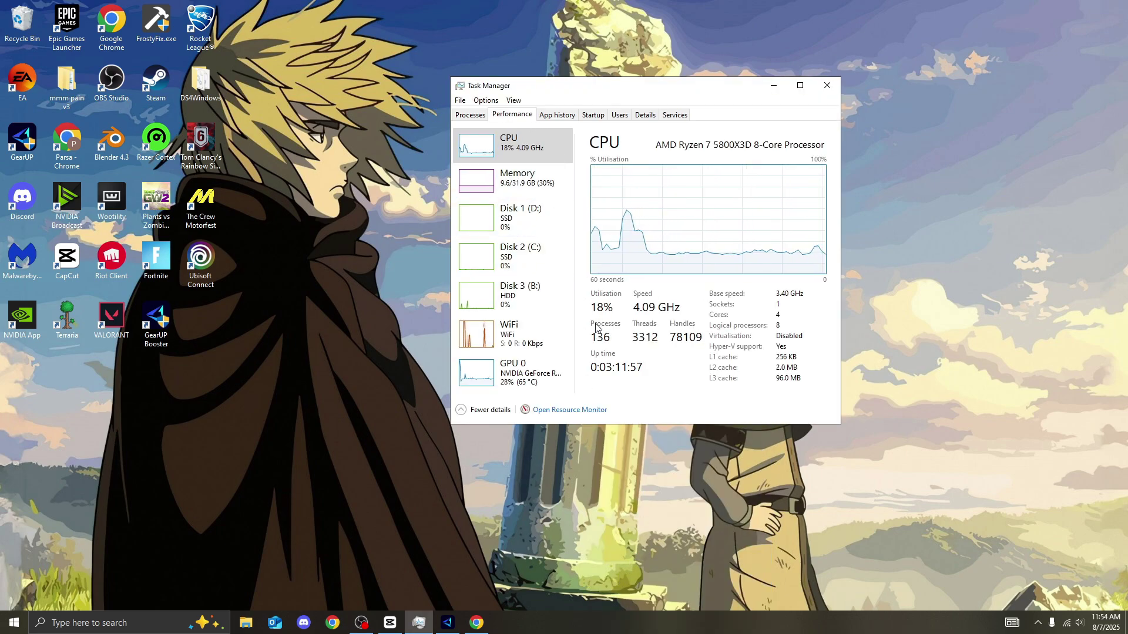
{"action": "left_click", "coordinate": [775, 88]}
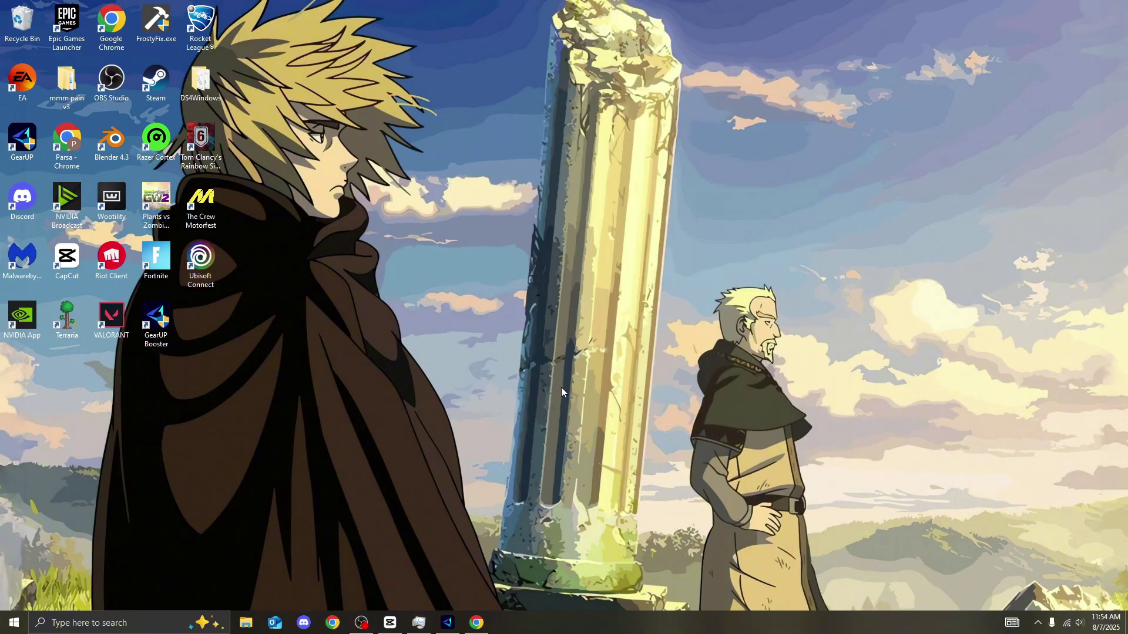